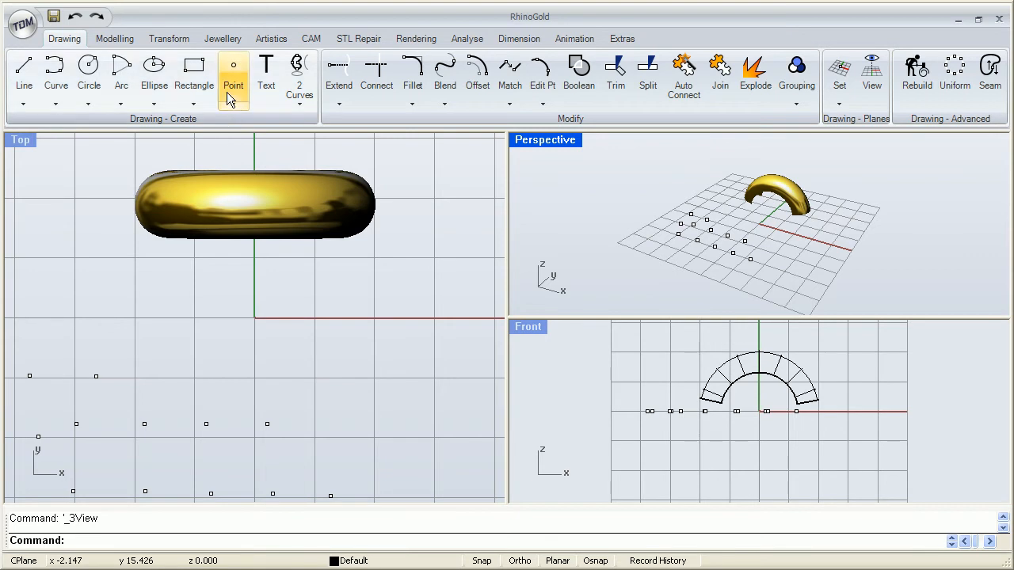
Open Gem Studio and choose the round brilliant cut as the gem type
click(222, 40)
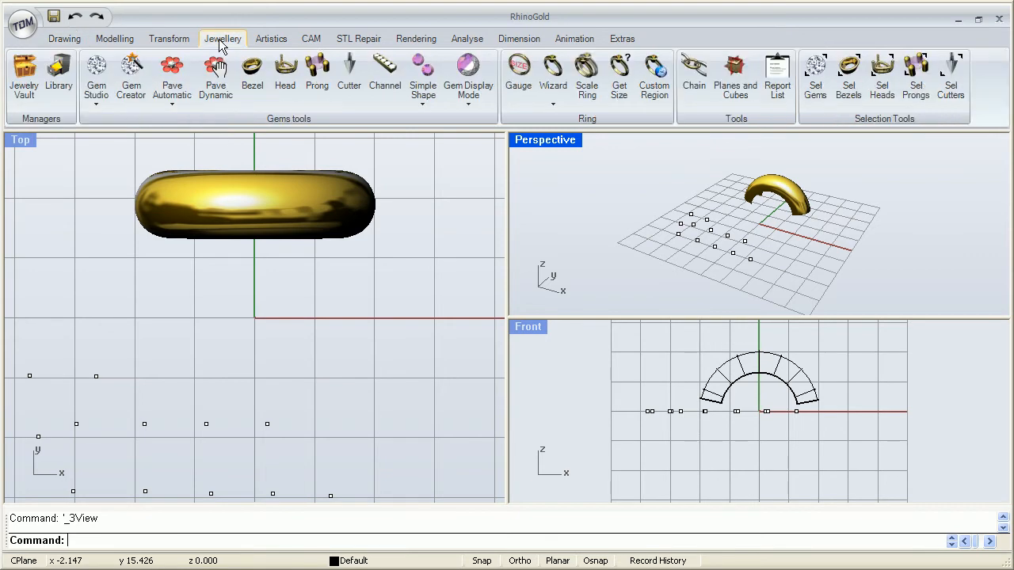
click(97, 73)
drag(453, 181, 503, 168)
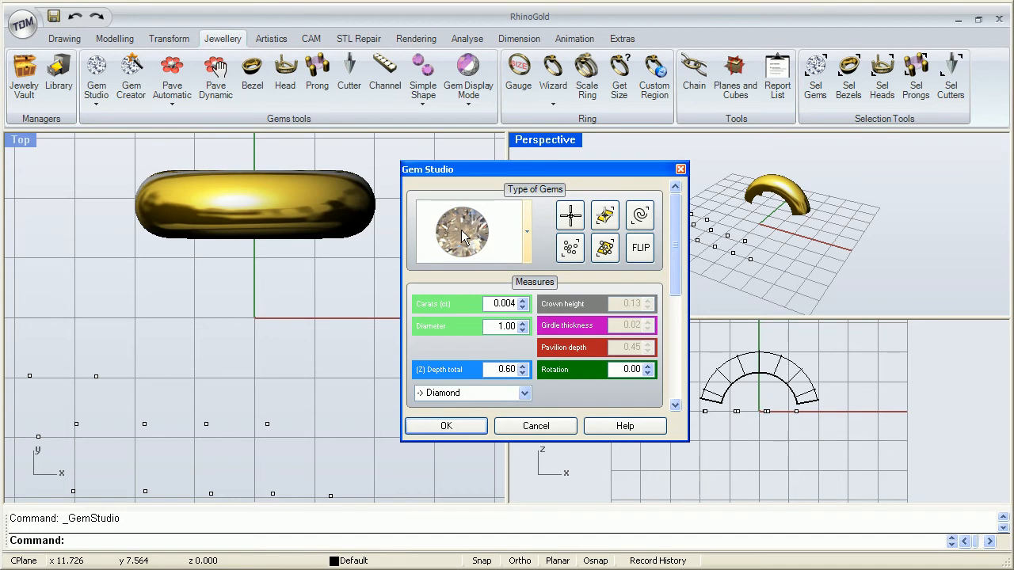
click(526, 230)
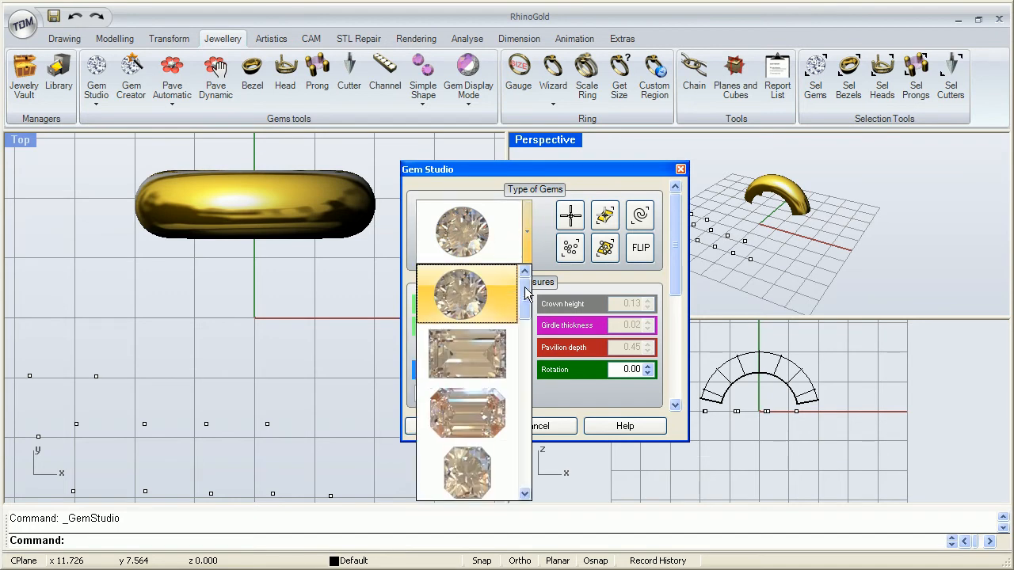
mouse_move(522, 295)
mouse_down()
mouse_move(525, 443)
mouse_move(523, 277)
mouse_up()
click(484, 286)
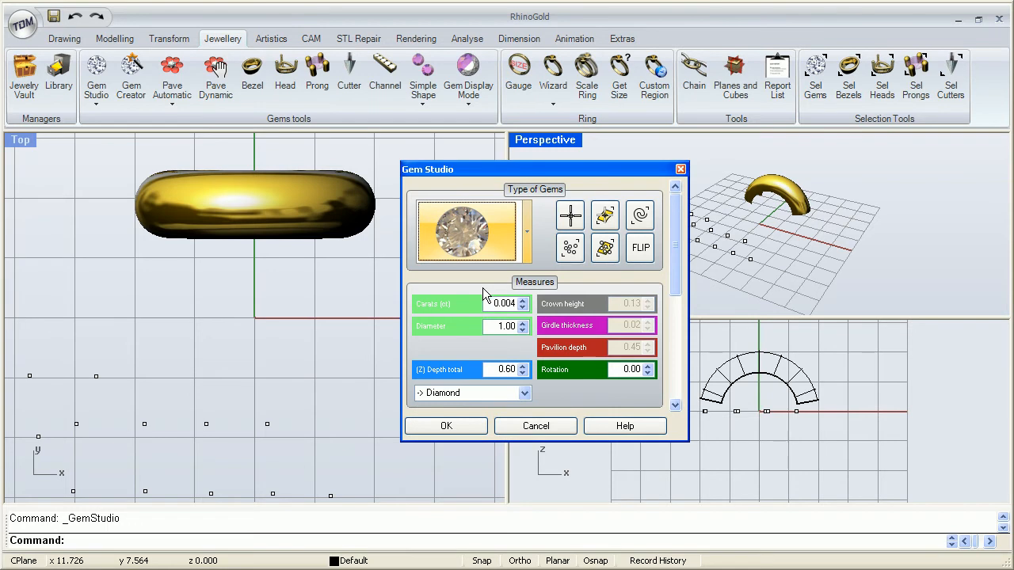
Try diameters of 0.2 and 0.5 for the round diamond
drag(493, 303, 514, 303)
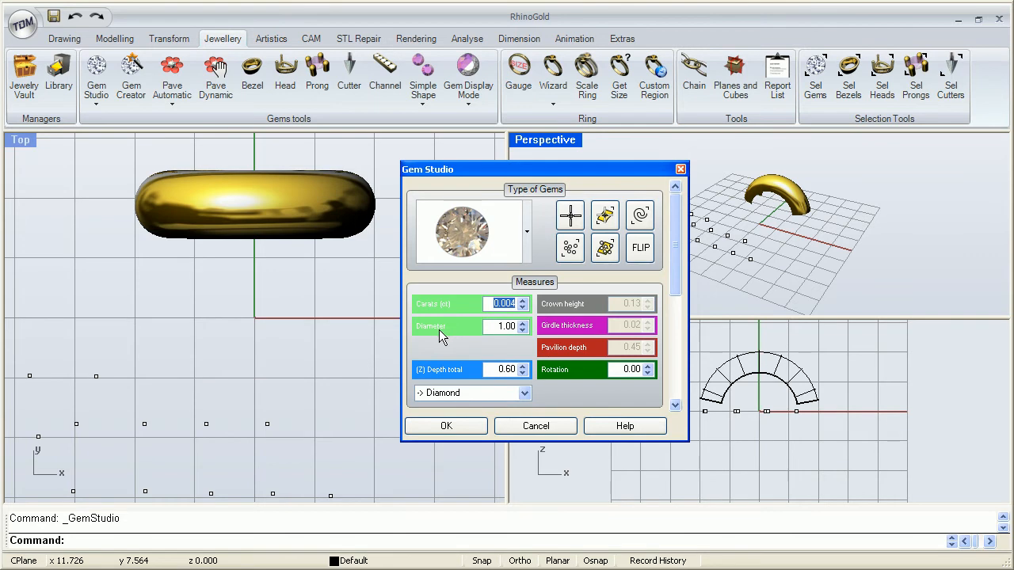
double_click(496, 326)
text(.2)
click(490, 304)
drag(499, 326, 515, 326)
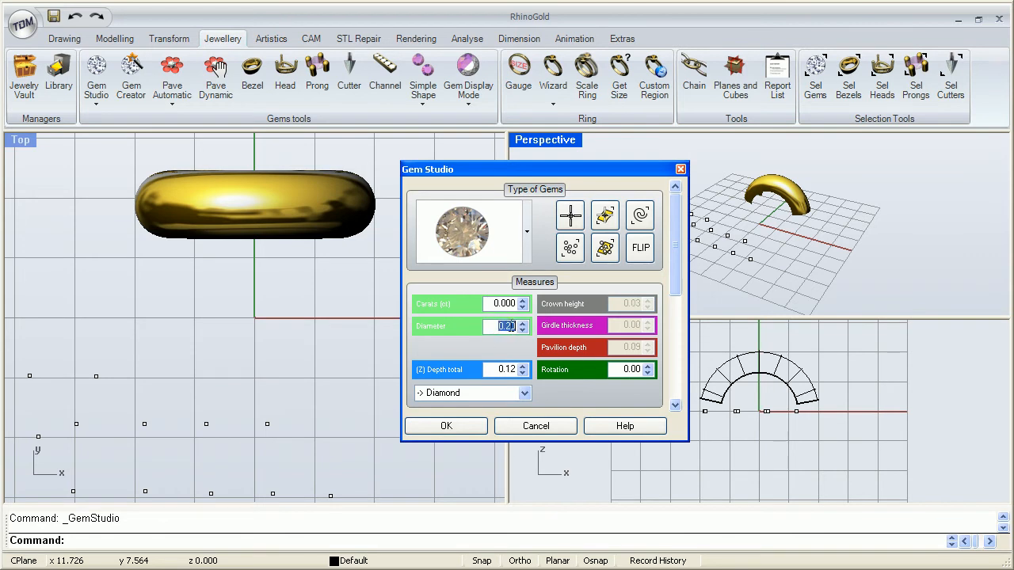
text(.5)
Set the round diamond's weight to 0.75 carats
click(489, 304)
drag(489, 304, 516, 303)
text(.7)
click(490, 325)
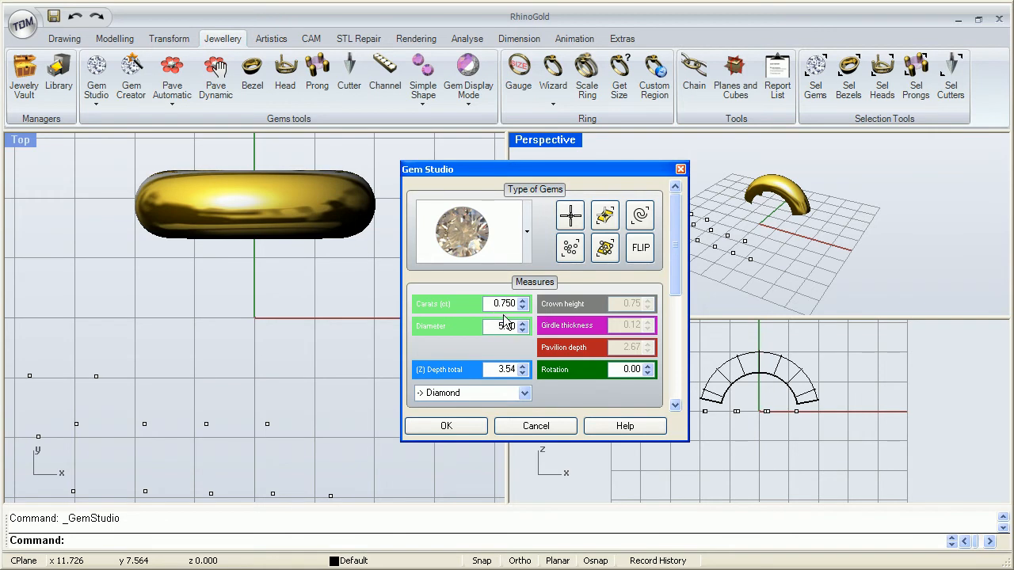
Place two of the round diamonds on the construction plane in the maximized Perspective view, with grid snap on
click(571, 218)
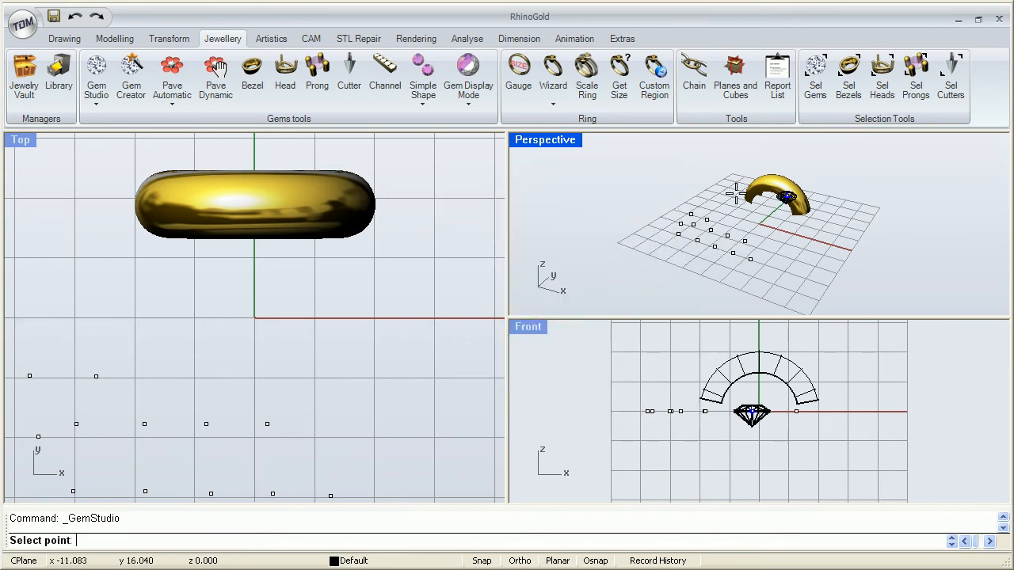
double_click(555, 141)
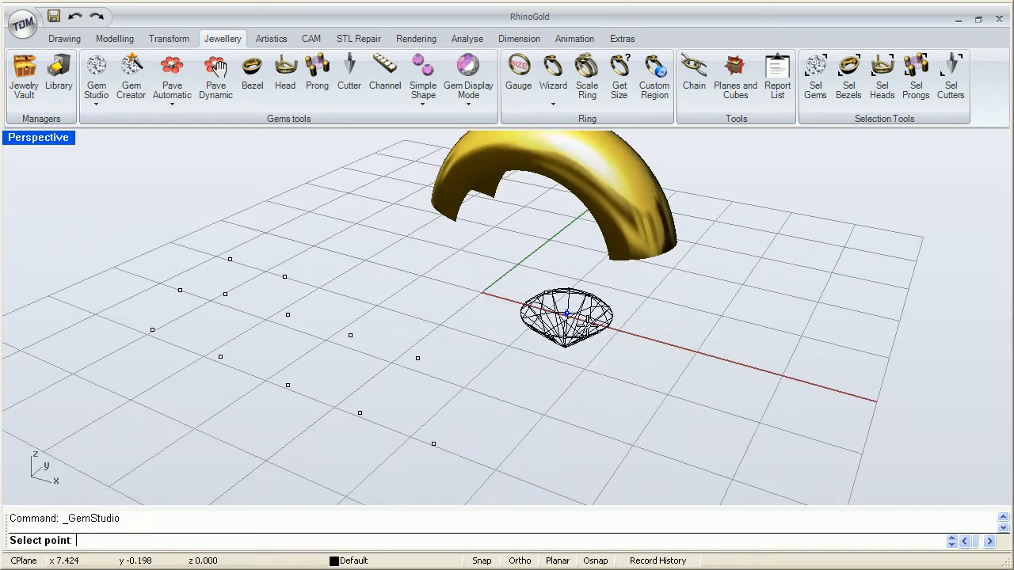
click(481, 560)
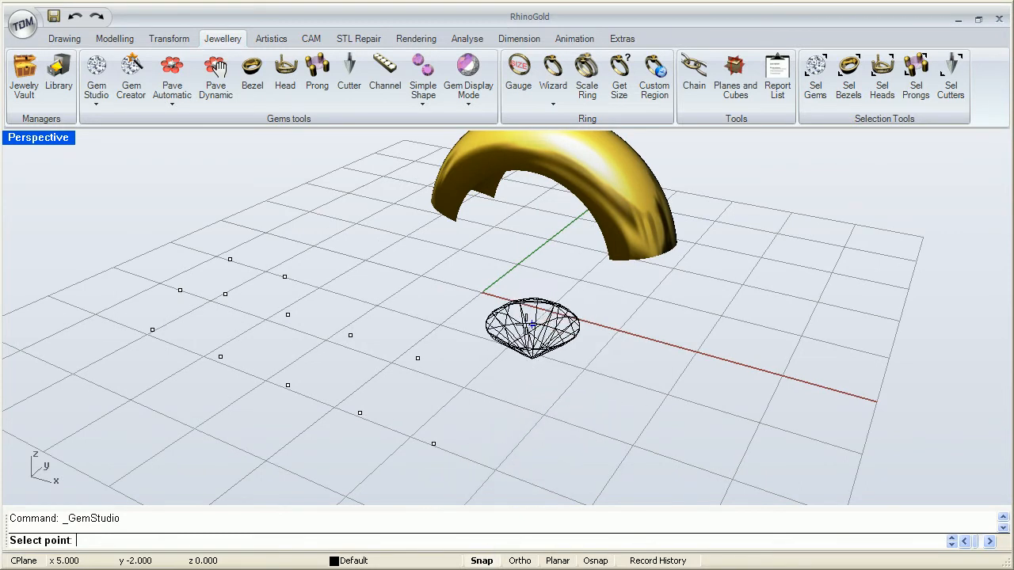
click(720, 317)
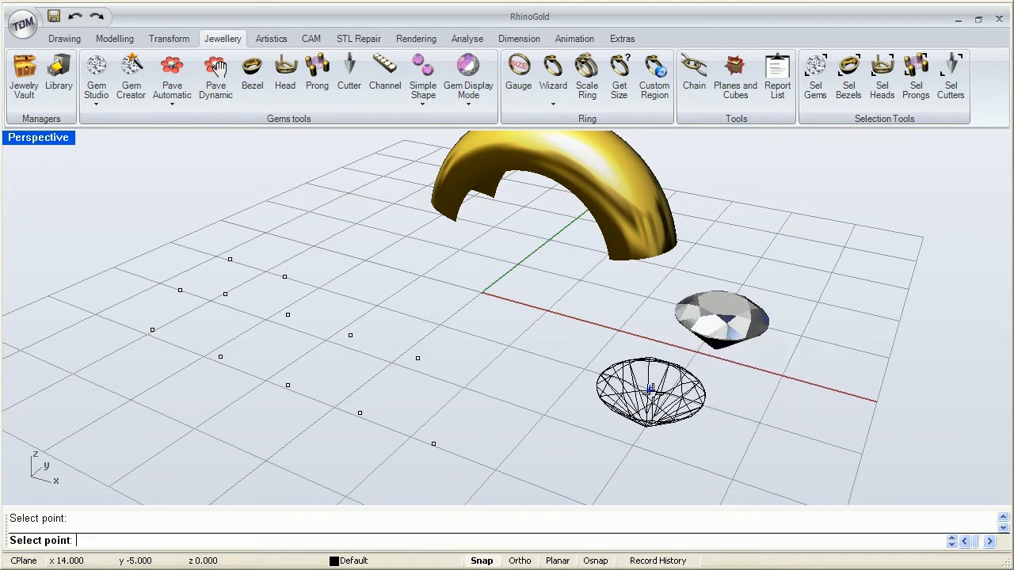
click(670, 396)
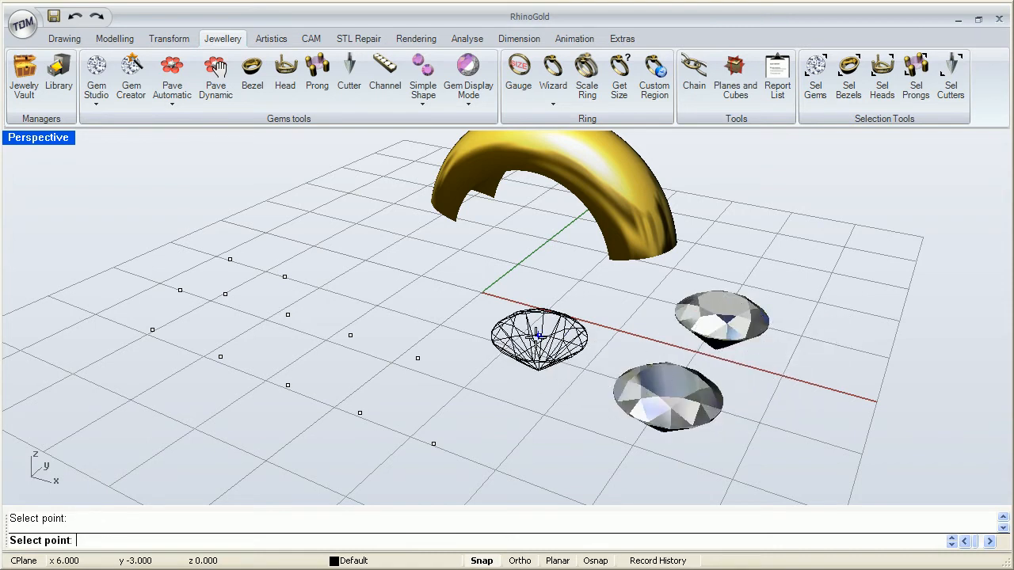
right_click(535, 337)
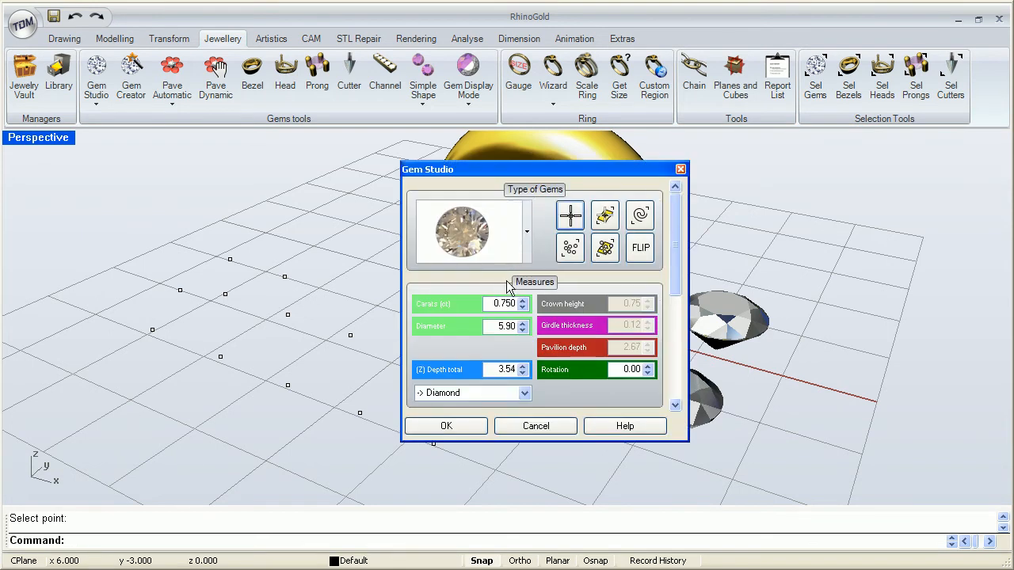
Change the gem type to the marquise cut and set its weight to 0.5 carats
click(526, 232)
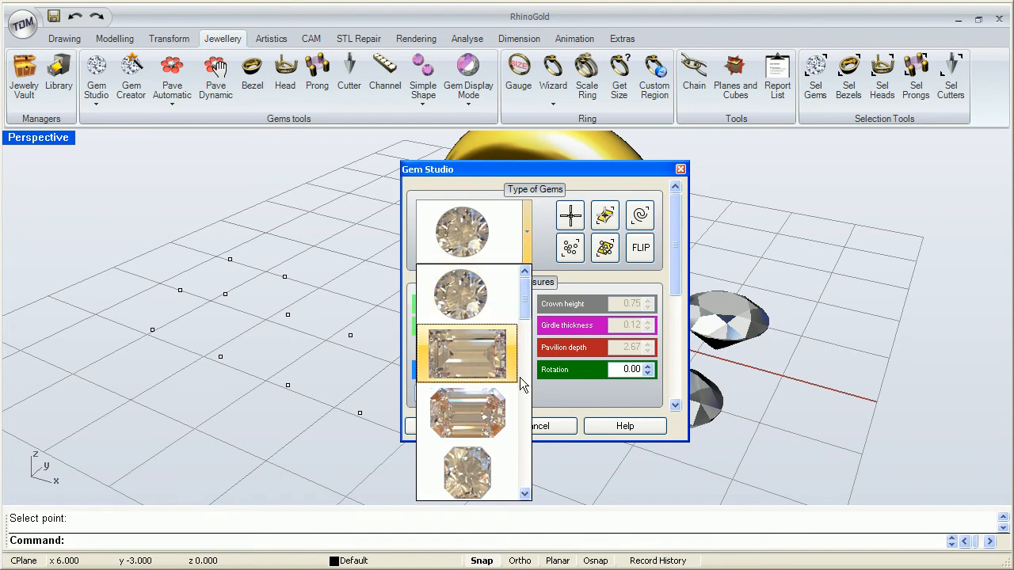
scroll(519, 377, down, 3)
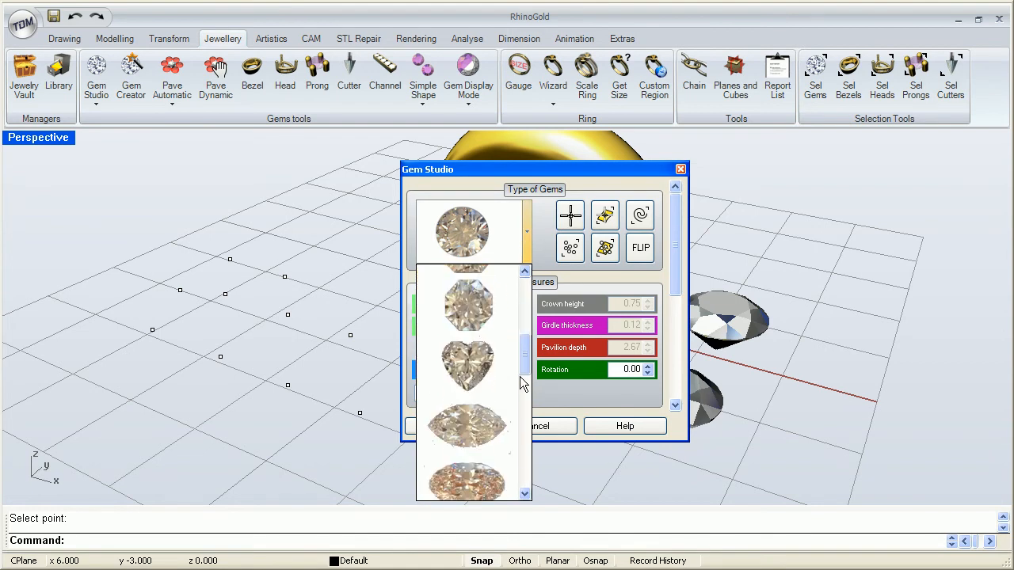
click(479, 417)
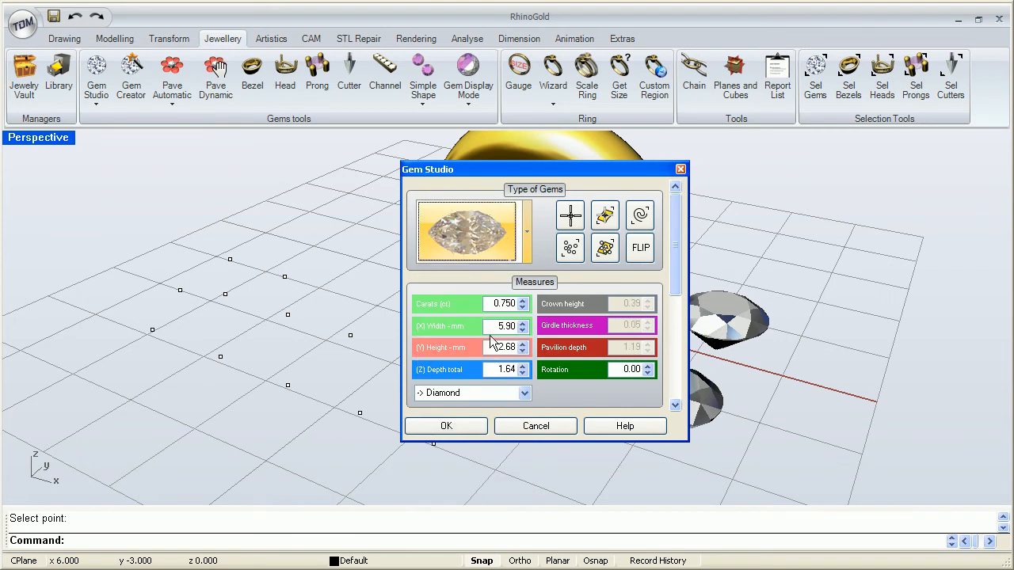
drag(493, 303, 515, 306)
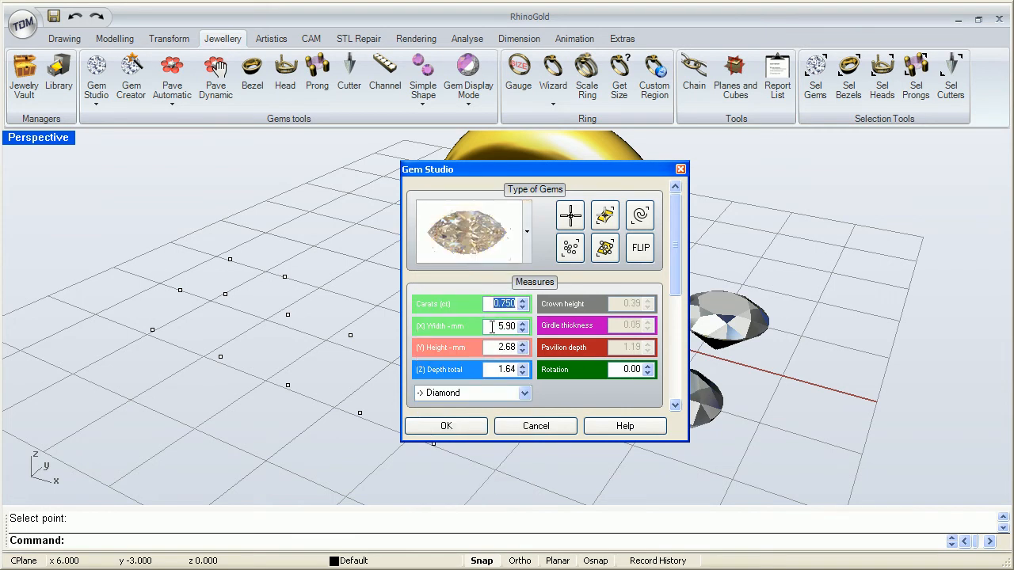
key(BackSpace)
click(490, 325)
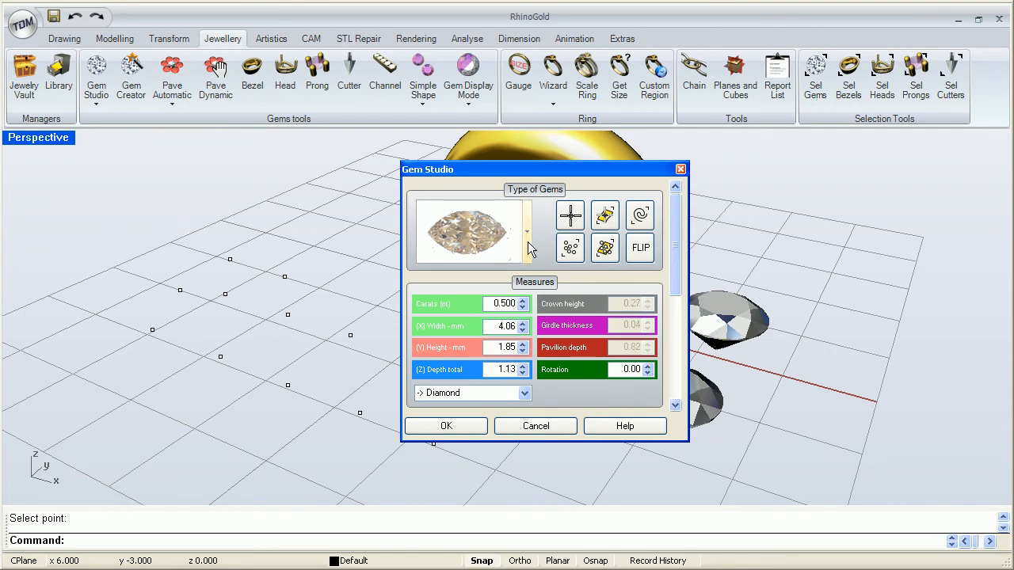
Place four marquise diamonds on the construction plane around the two round ones
click(572, 217)
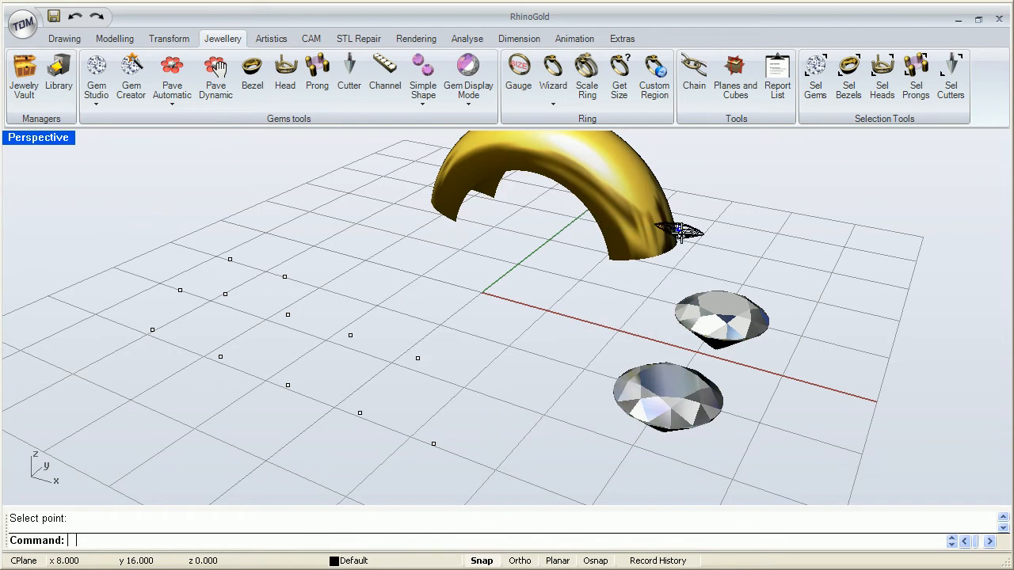
click(761, 259)
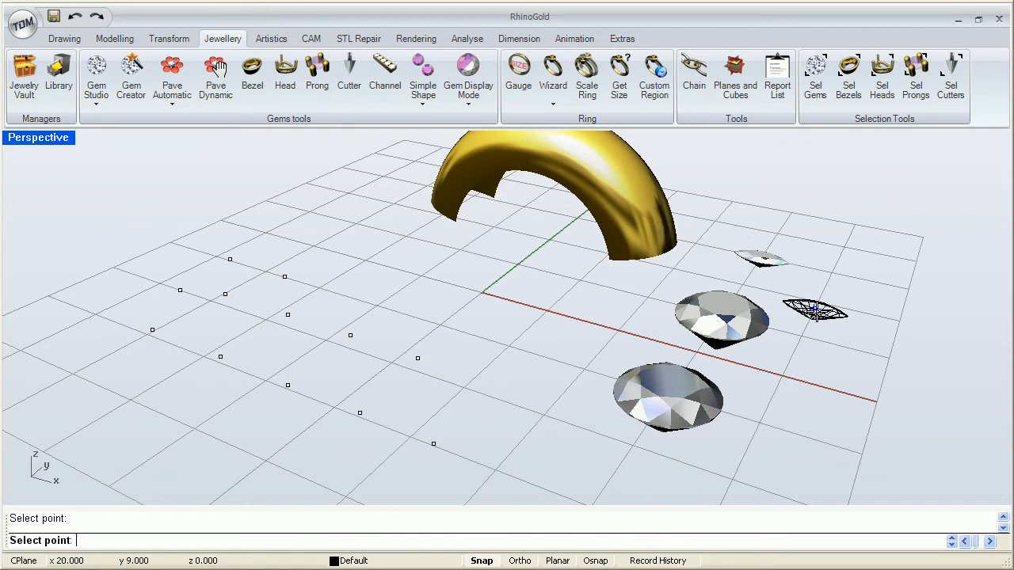
click(819, 302)
click(783, 376)
click(619, 331)
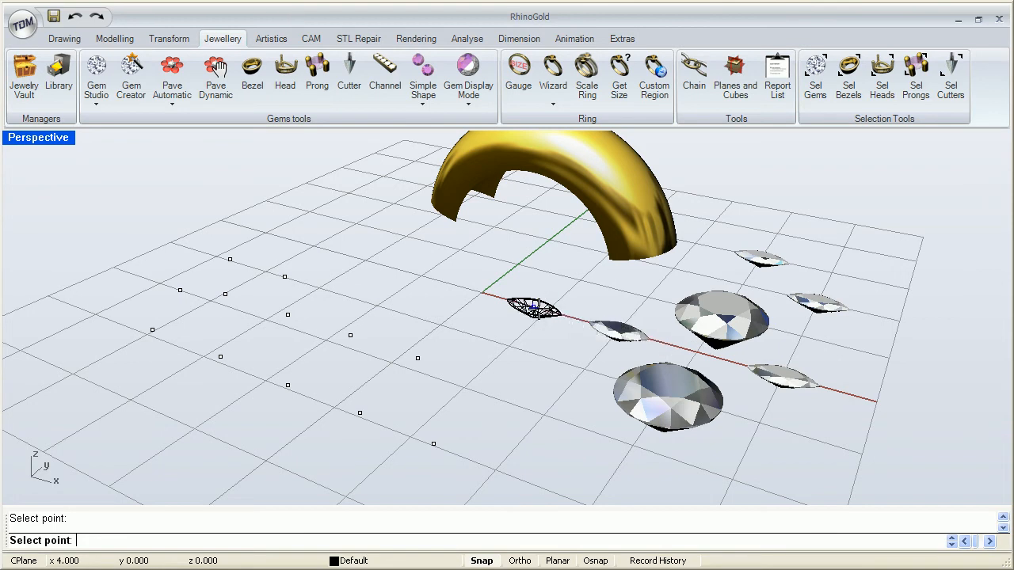
right_click(539, 309)
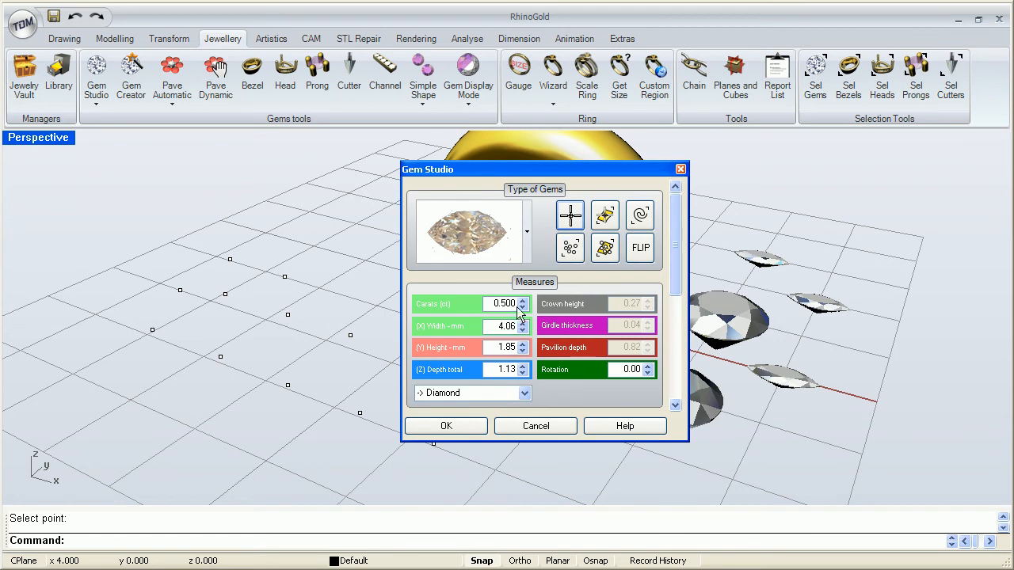
Switch the gem type back to the round brilliant cut and set its weight to 0.02 carats
drag(547, 175, 541, 202)
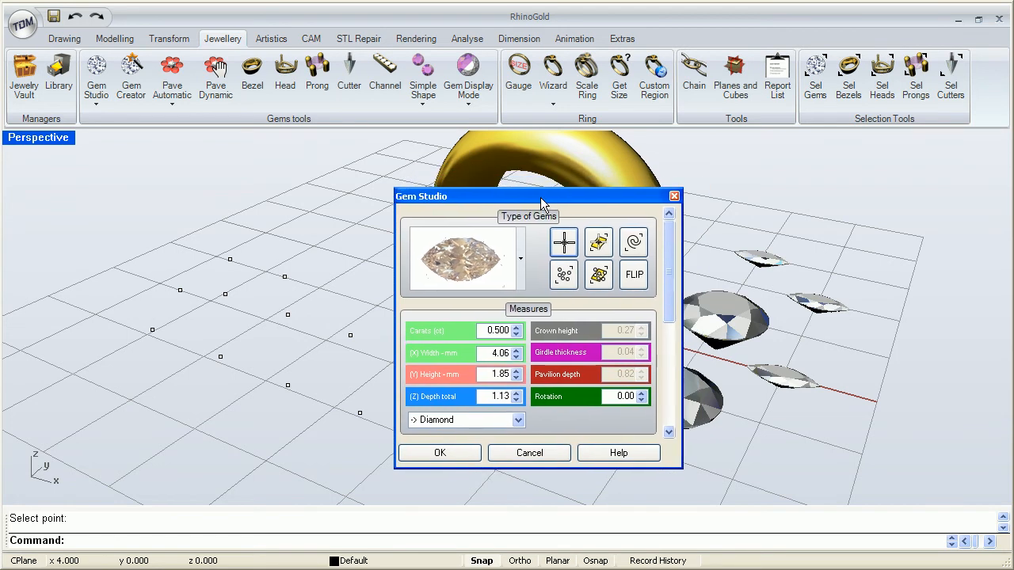
click(520, 267)
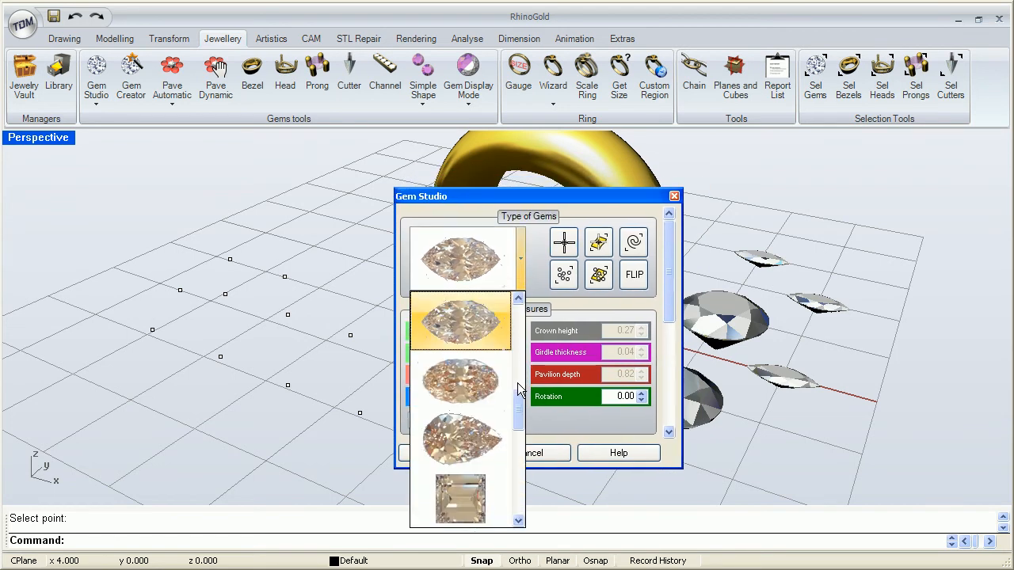
drag(517, 390, 516, 317)
click(463, 320)
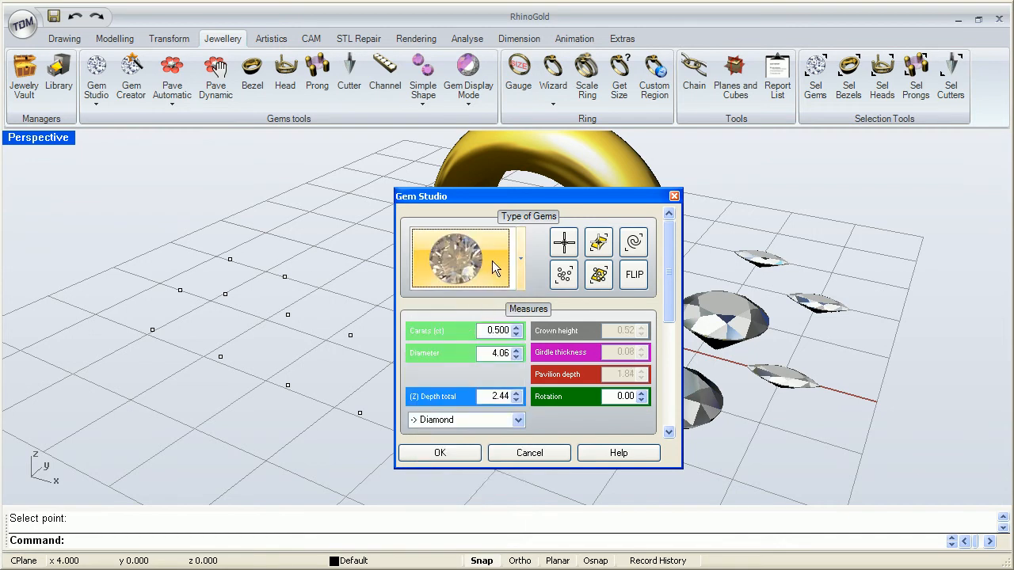
drag(486, 330, 512, 330)
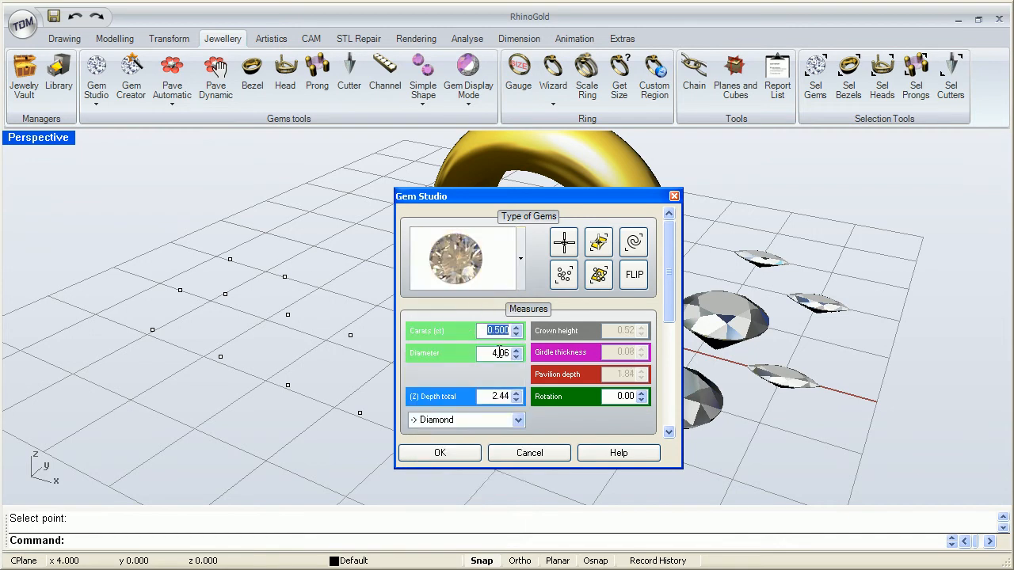
key(BackSpace)
text(02)
key(Return)
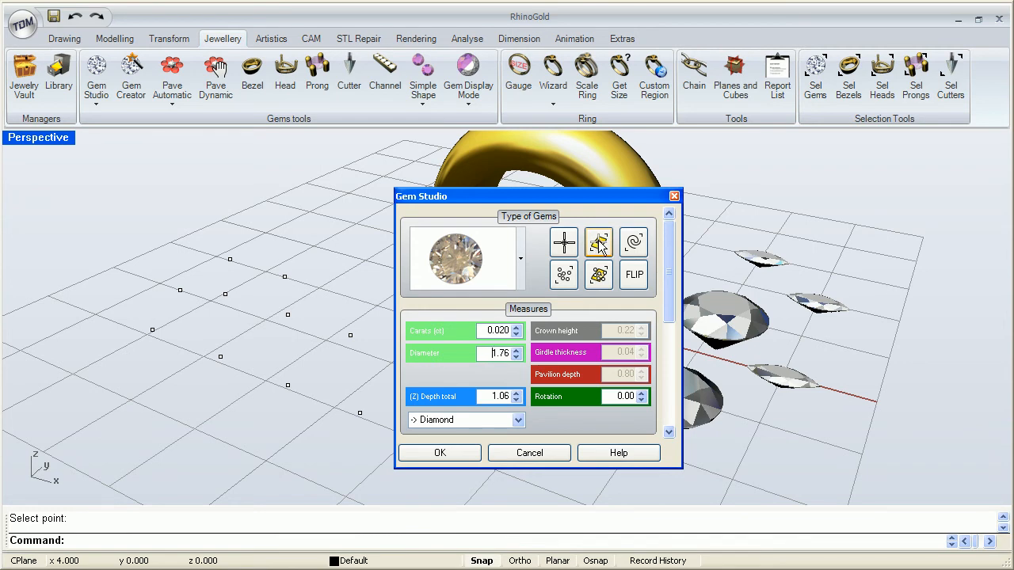
Place five of the small round diamonds directly on the outer surface of the gold ring, near its lower end
click(599, 245)
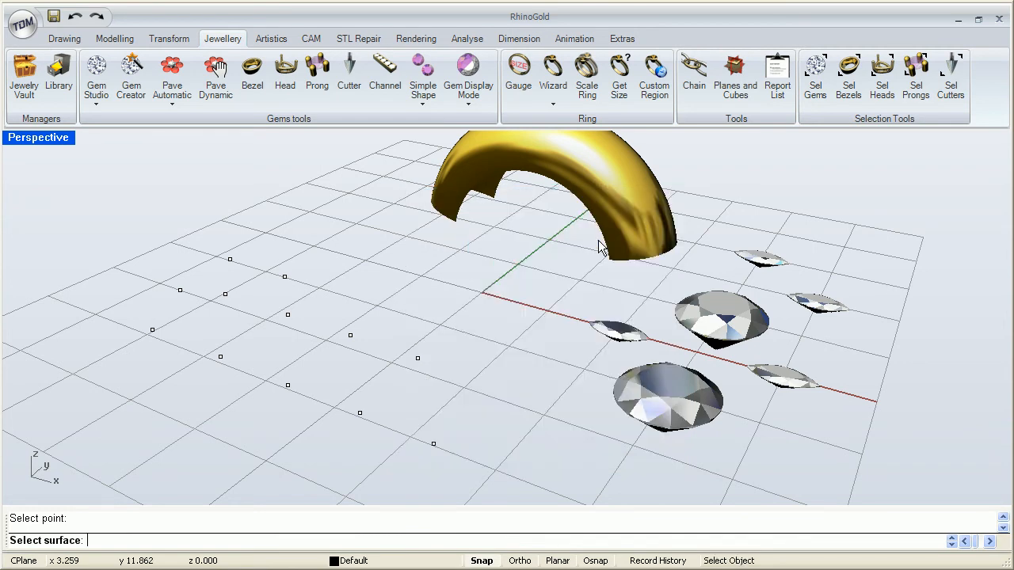
right_drag(593, 233, 577, 294)
click(571, 294)
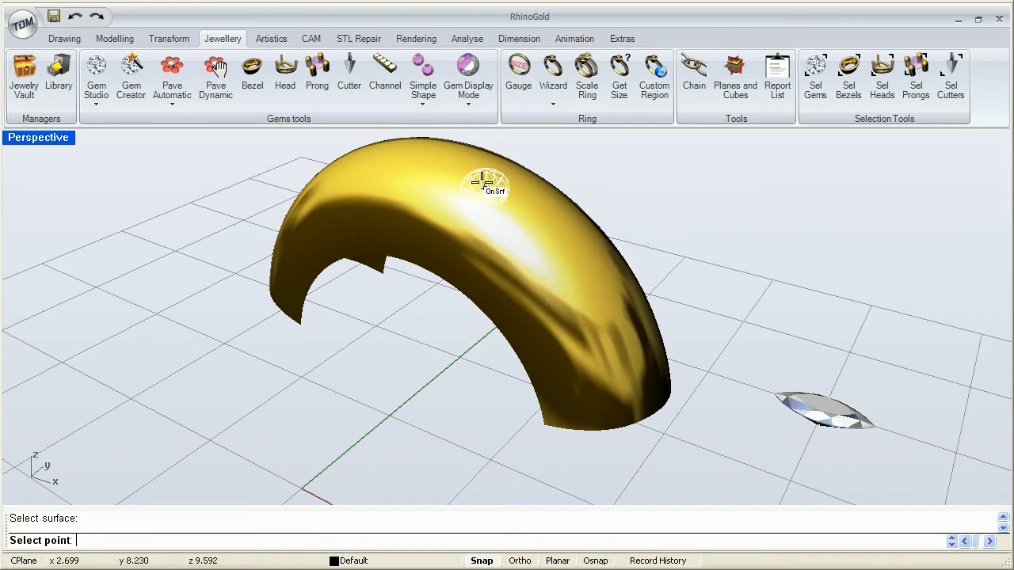
click(592, 385)
click(551, 302)
click(595, 276)
click(517, 237)
mouse_move(516, 238)
right_down()
mouse_move(475, 243)
mouse_move(493, 276)
mouse_move(412, 242)
mouse_move(521, 235)
right_up()
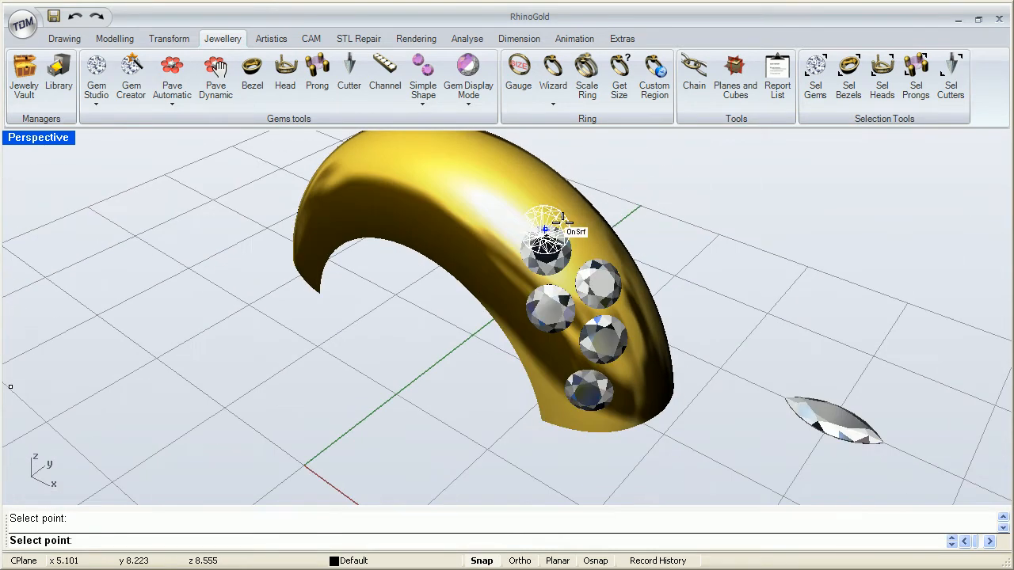
key(Return)
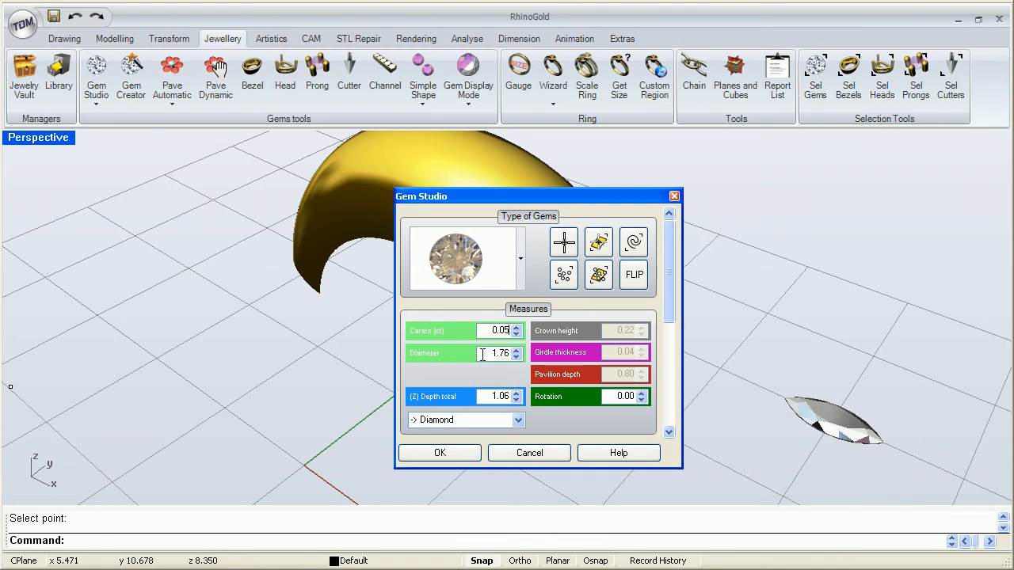
Place three 0.05-carat round diamonds on the ring's surface across its upper part
click(598, 242)
click(508, 209)
click(507, 185)
right_drag(509, 183, 563, 252)
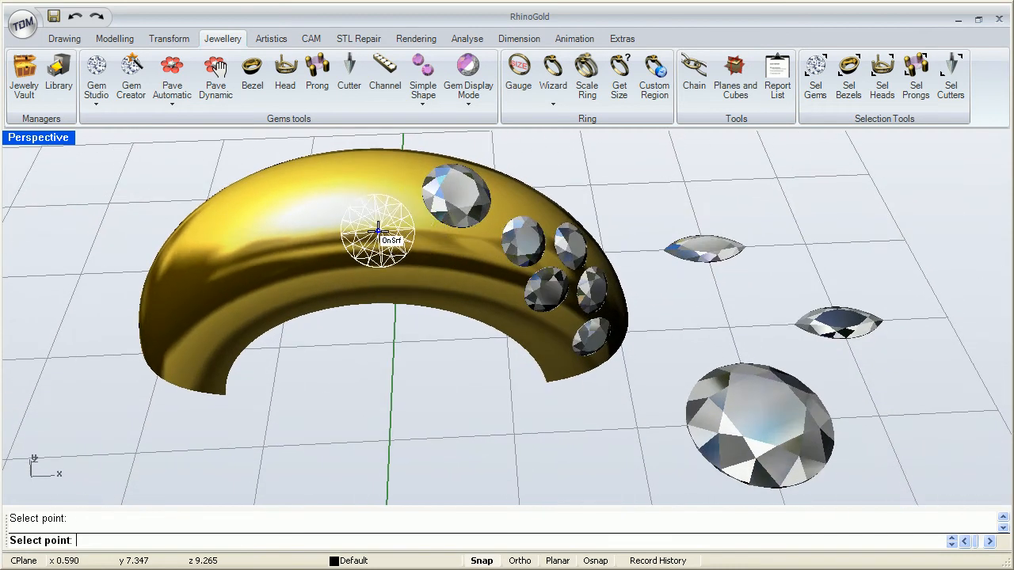
click(386, 224)
click(306, 206)
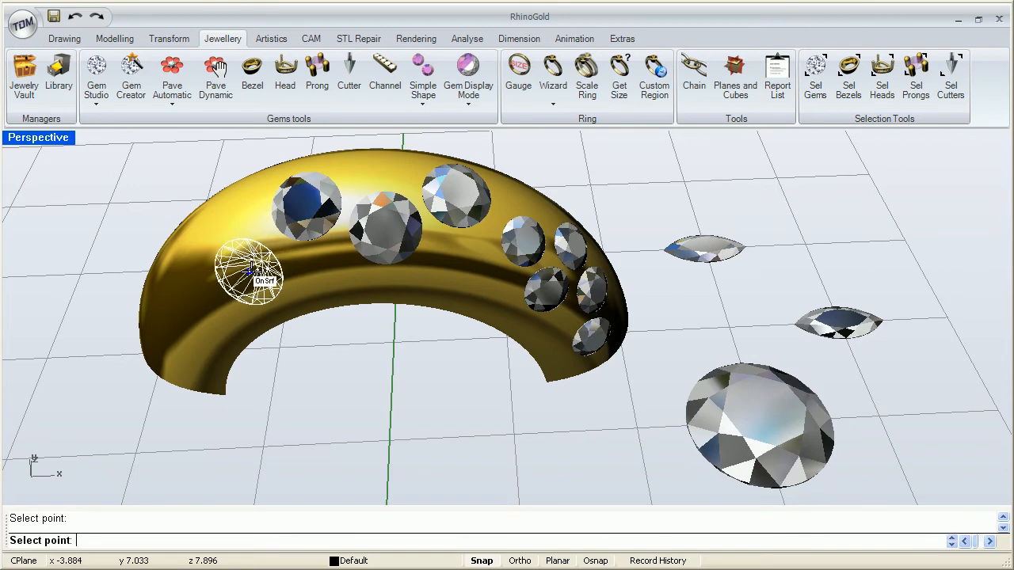
right_click(506, 265)
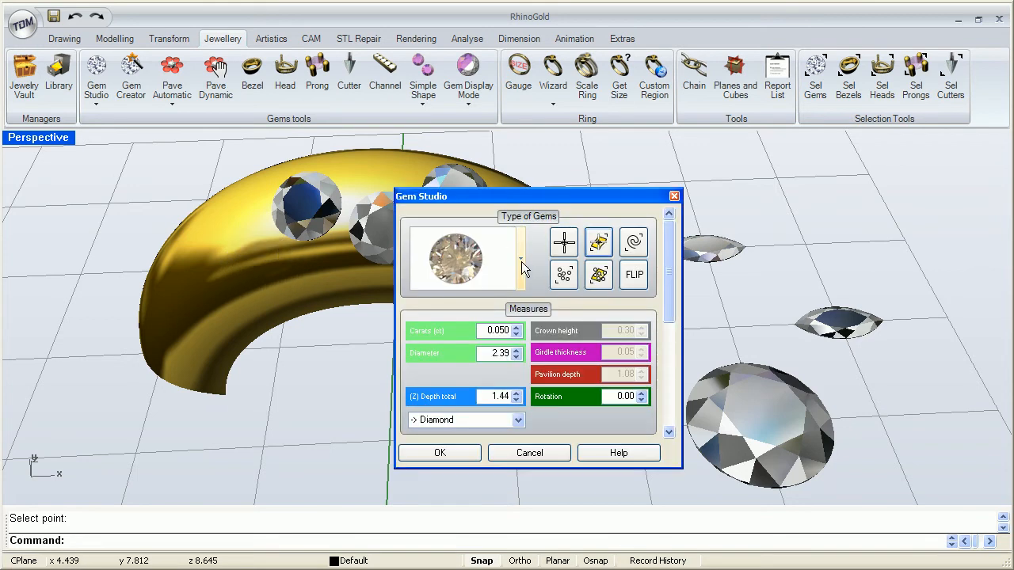
Switch the gem type to the square princess cut and choose the gold ring as the surface for placing the gems
click(521, 264)
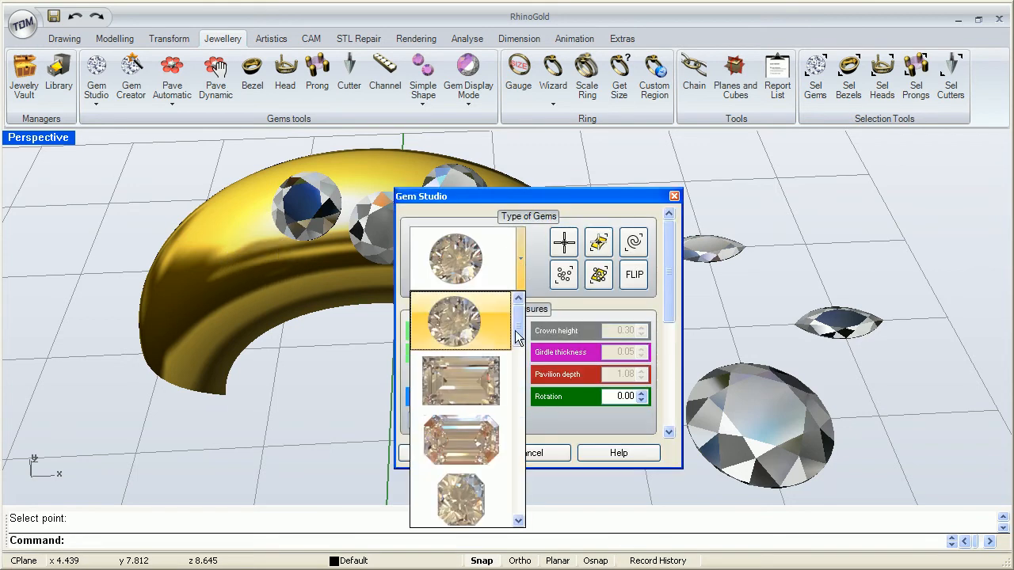
drag(519, 337, 511, 431)
click(469, 381)
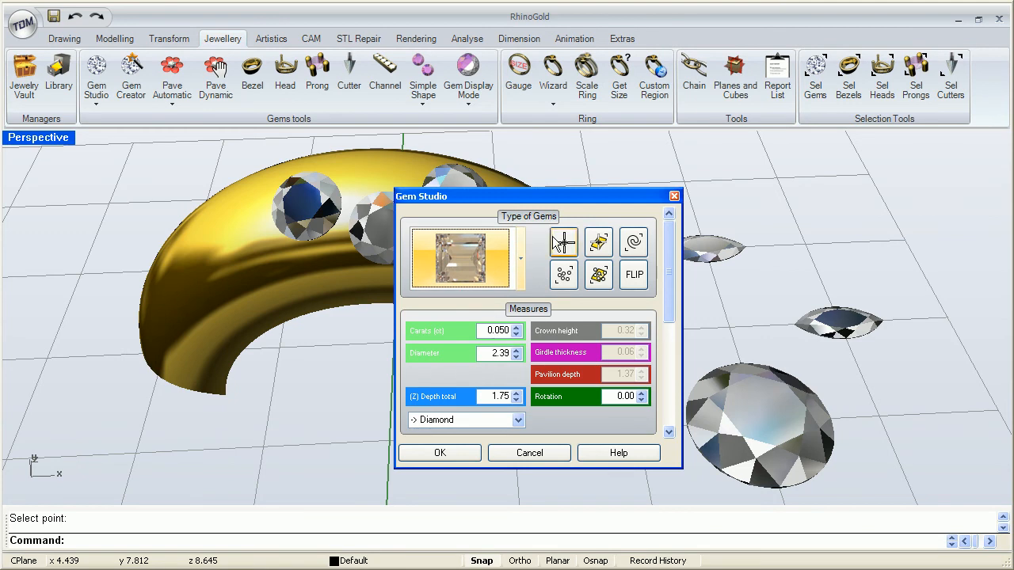
click(600, 246)
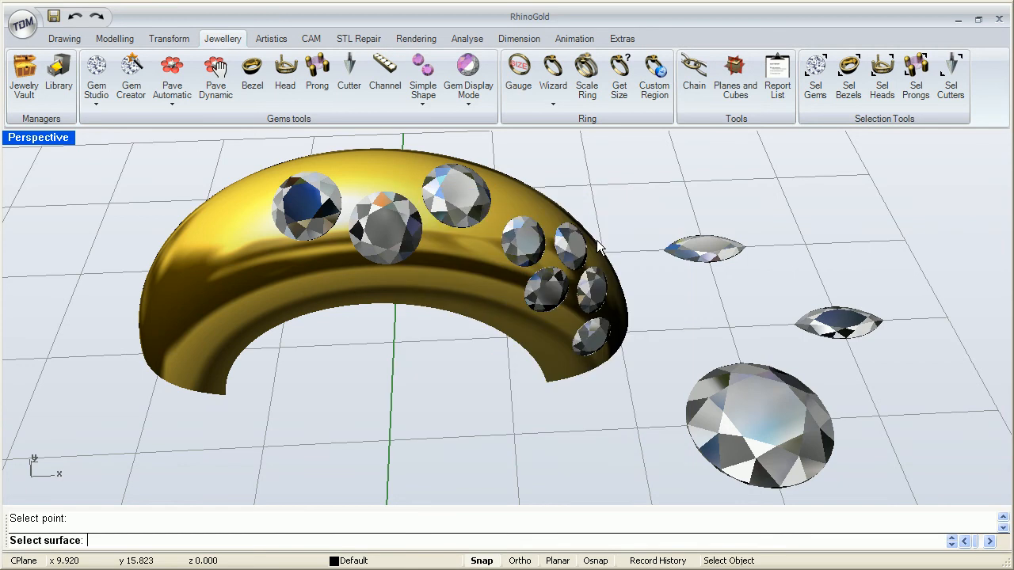
click(228, 271)
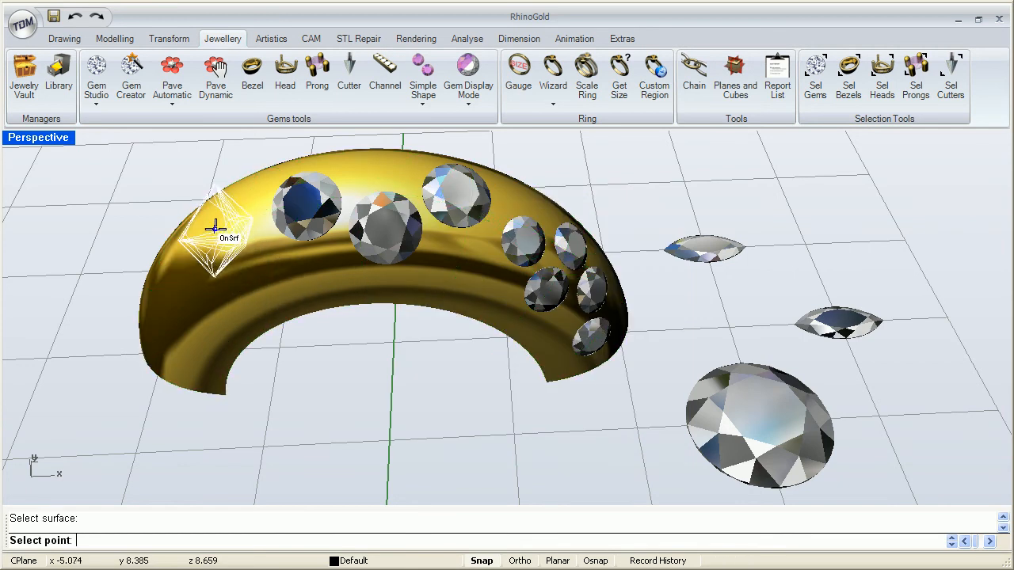
Place four princess-cut diamonds on the ring's surface, on the end opposite the small round diamonds
click(213, 229)
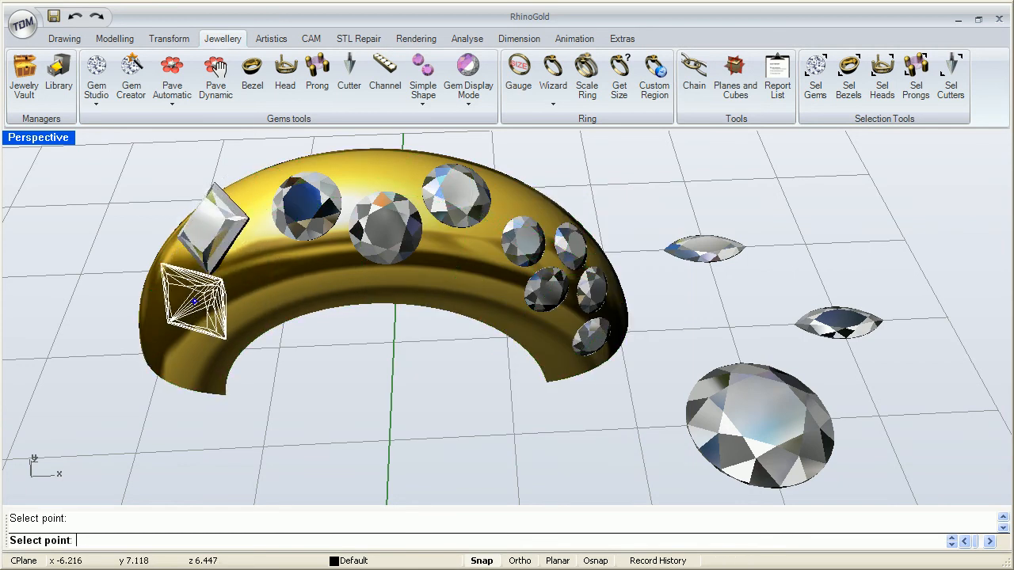
click(187, 311)
click(267, 287)
right_drag(342, 291, 447, 211)
scroll(448, 211, down, 5)
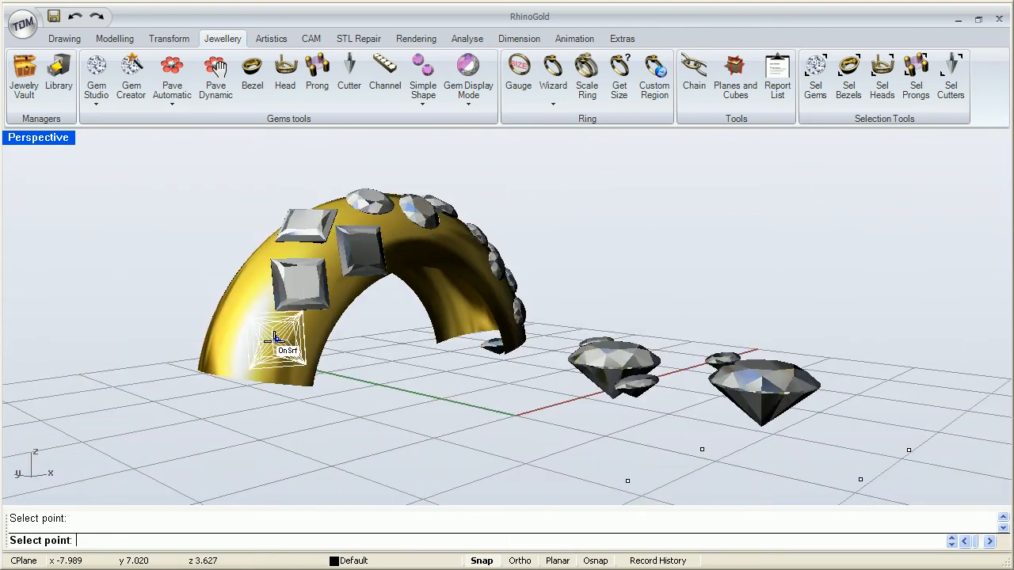
click(274, 344)
Place two more princess-cut diamonds on the far side of the ring's surface and end the placement
right_drag(245, 327, 480, 348)
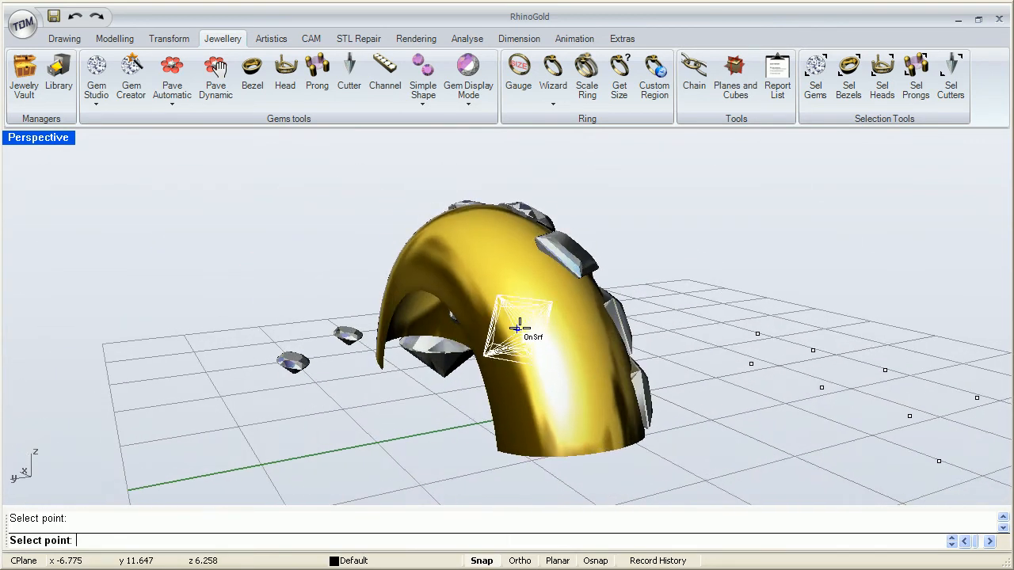
click(489, 276)
right_drag(435, 262, 598, 323)
click(604, 291)
right_drag(543, 339, 330, 282)
scroll(330, 282, down, 4)
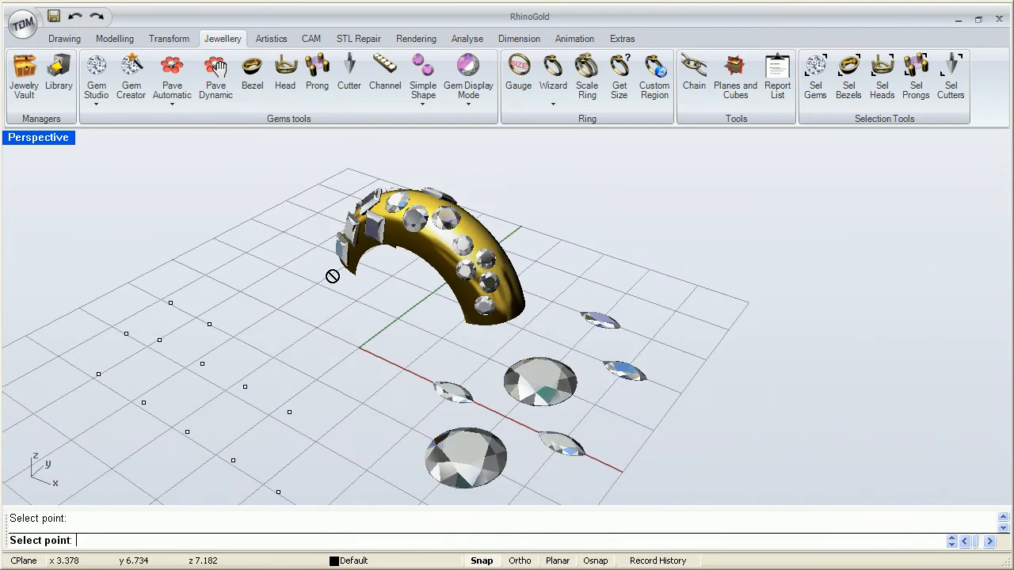
right_click(340, 319)
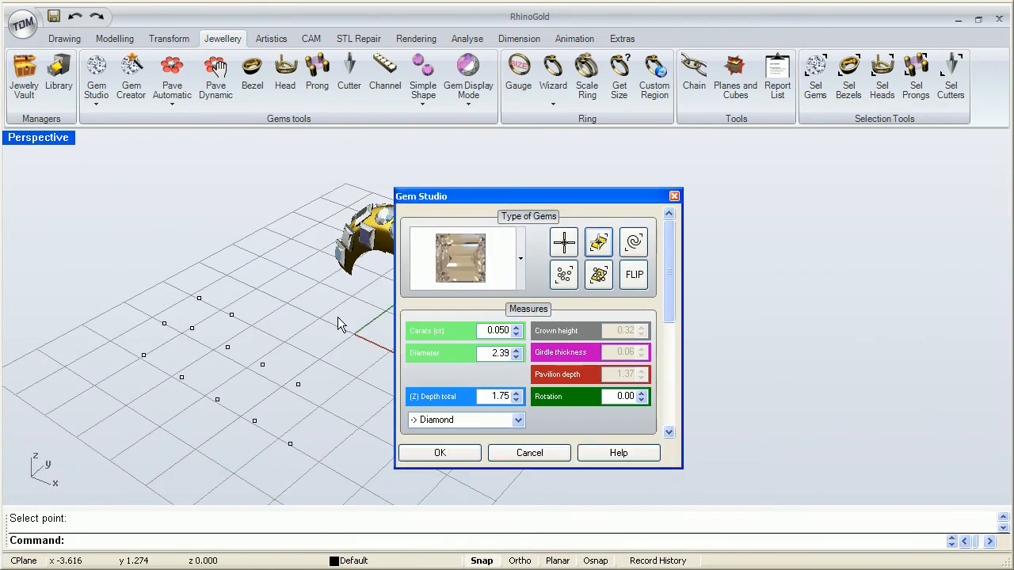
Switch the gem type to the triangular cut with rounded sides and place gems on four of the existing point objects
click(521, 262)
scroll(455, 491, down, 3)
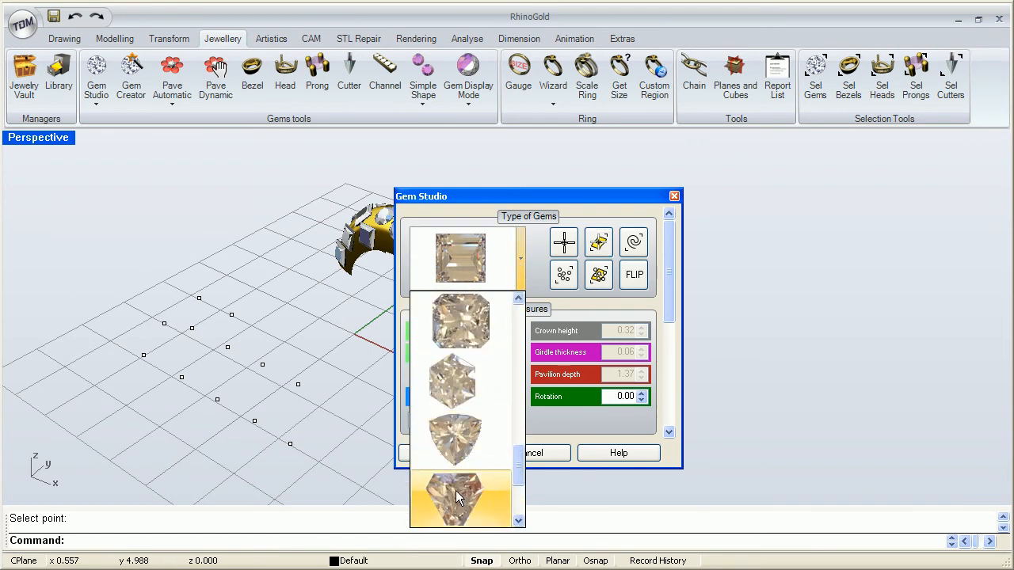
click(462, 323)
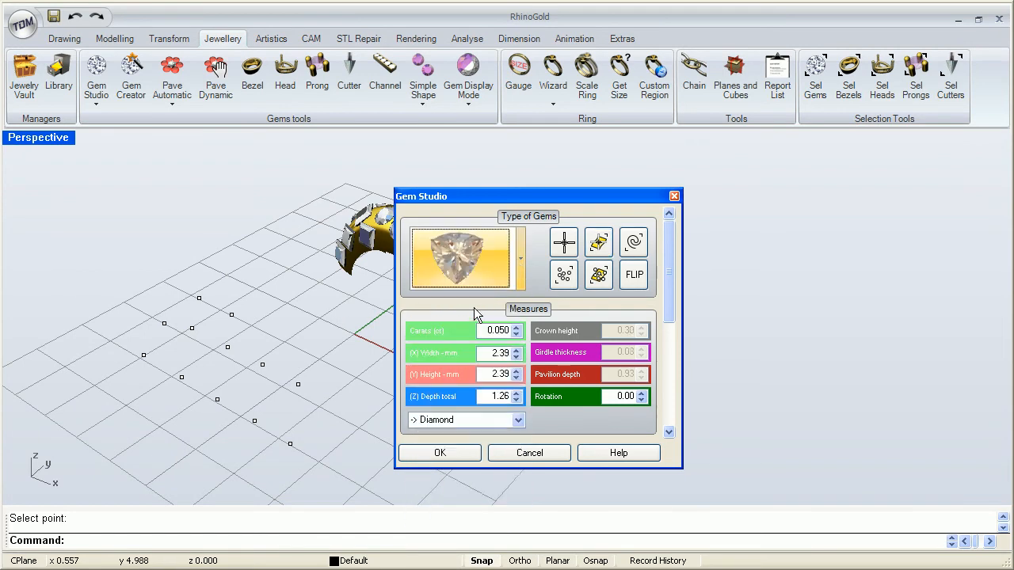
click(564, 275)
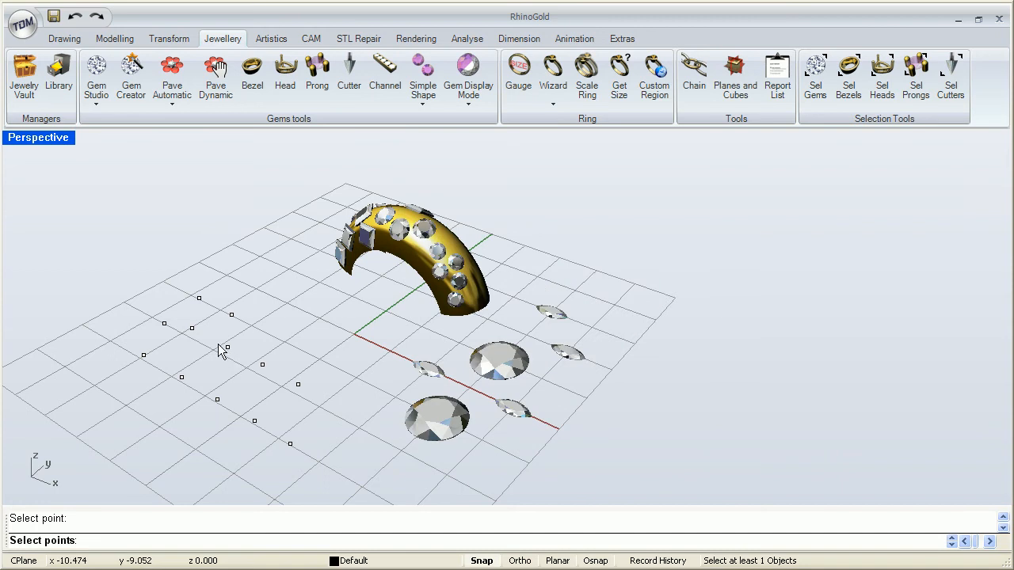
click(199, 298)
click(192, 328)
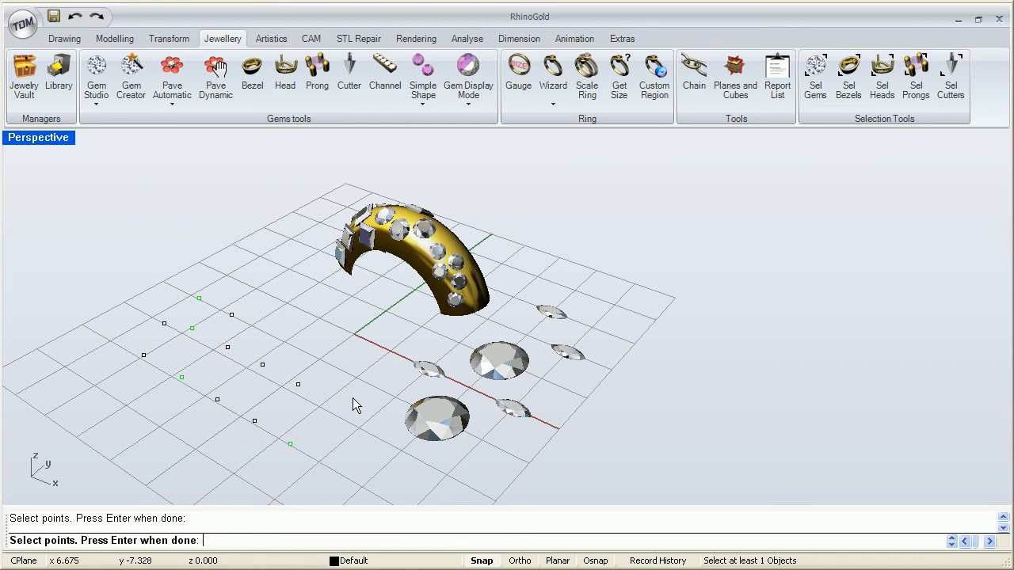
key(Return)
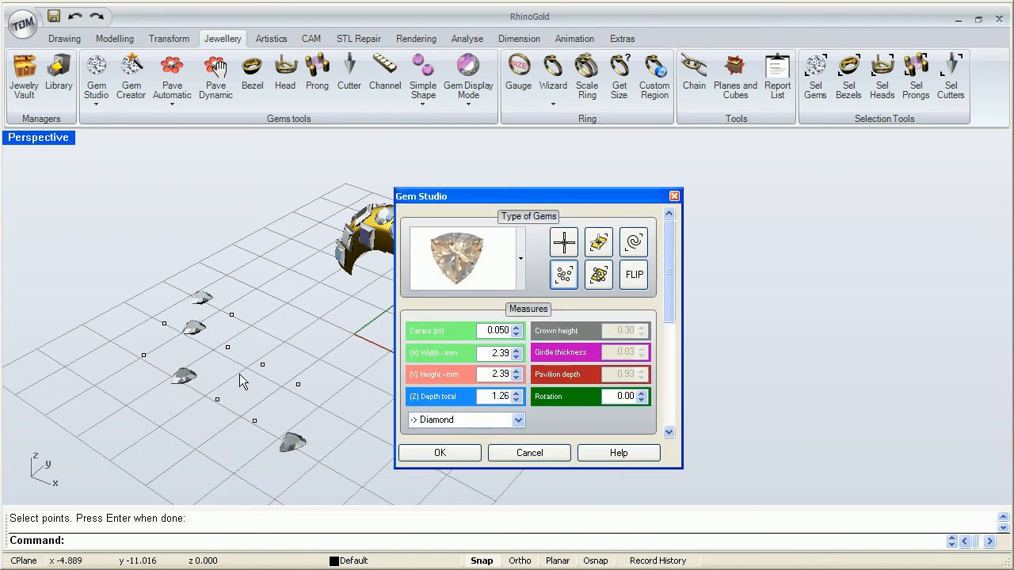
Review the list of placed gems and their sizes in Gem Studio, and accept to create all the gems
mouse_move(228, 324)
right_down()
mouse_move(186, 321)
mouse_move(237, 321)
right_up()
drag(526, 198, 582, 189)
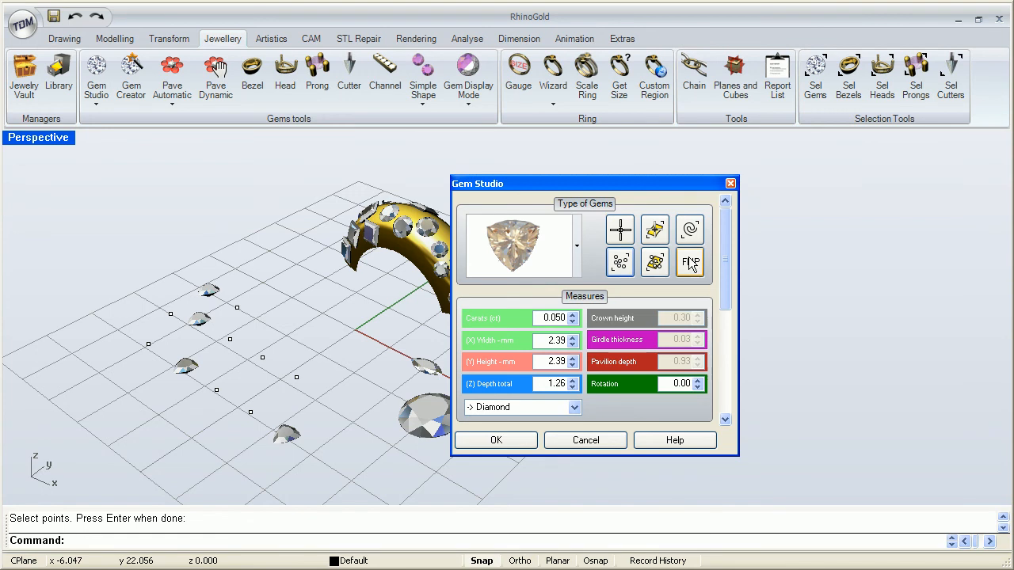
drag(725, 251, 720, 355)
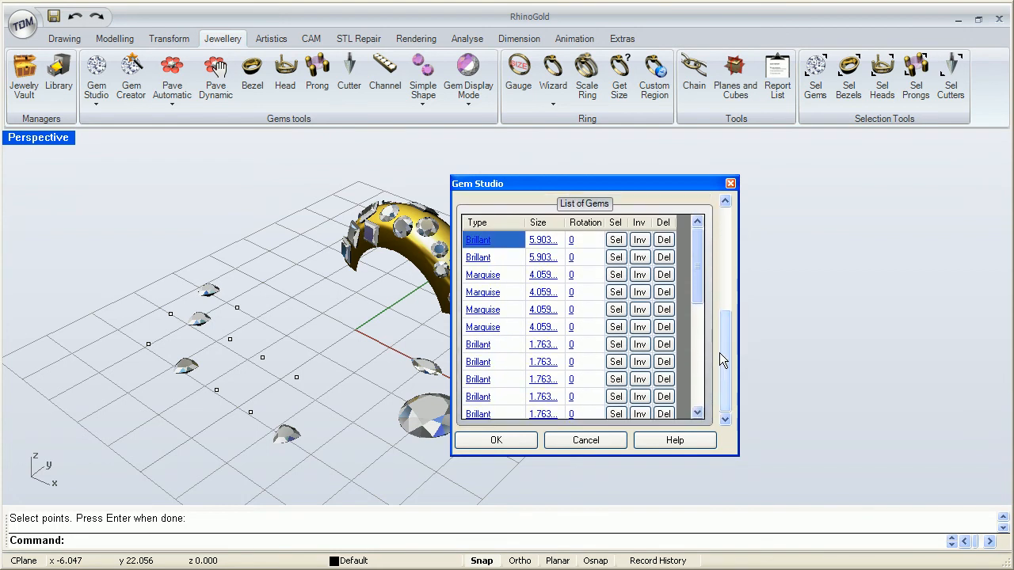
drag(701, 269, 694, 396)
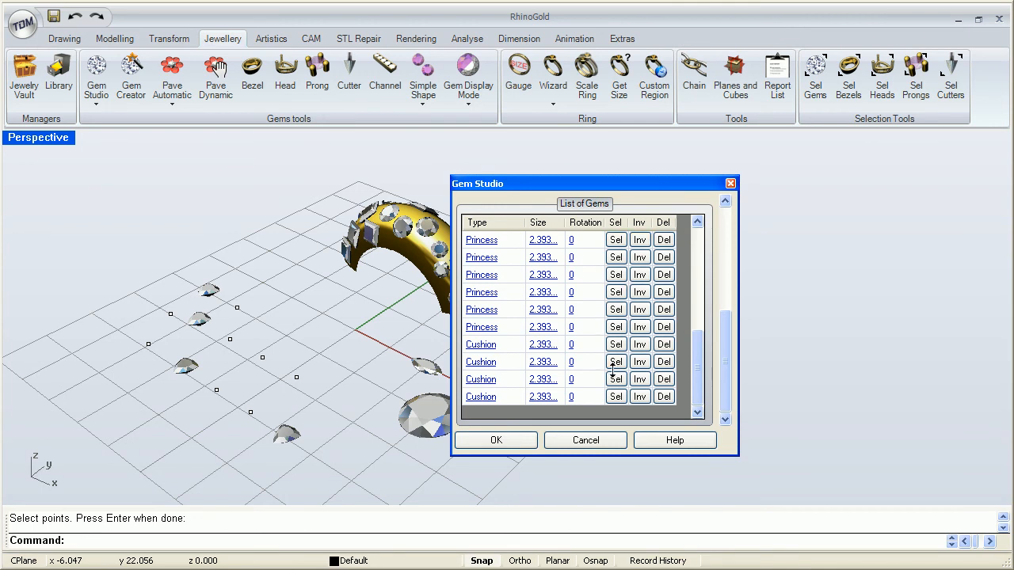
mouse_move(703, 357)
mouse_down()
mouse_move(695, 242)
mouse_move(696, 363)
mouse_up()
click(513, 438)
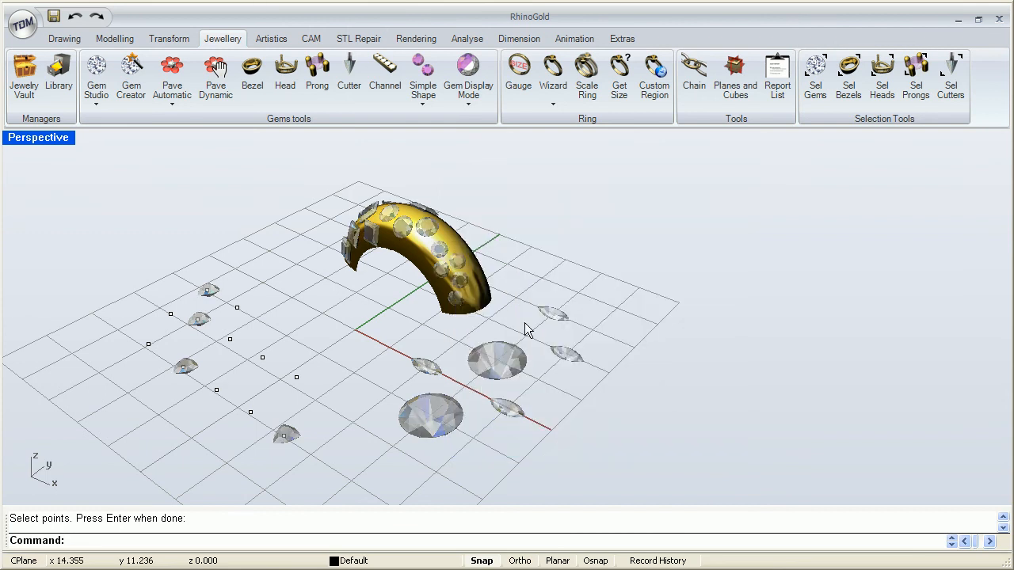
mouse_move(469, 283)
right_down()
mouse_move(475, 321)
mouse_move(477, 274)
right_up()
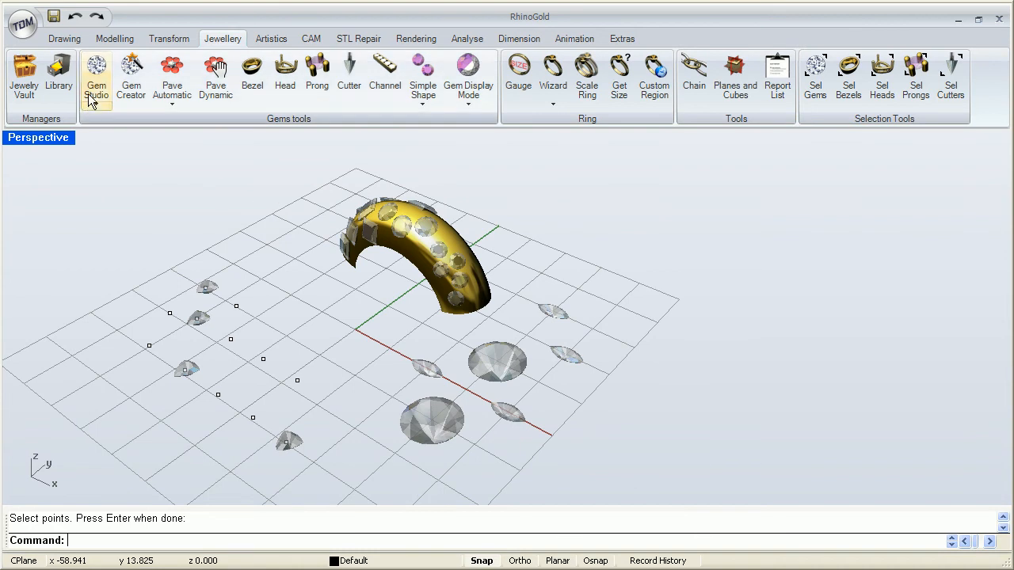
Display the Browser and open the first gem under Size 5.90 for parameter editing
click(24, 28)
click(51, 155)
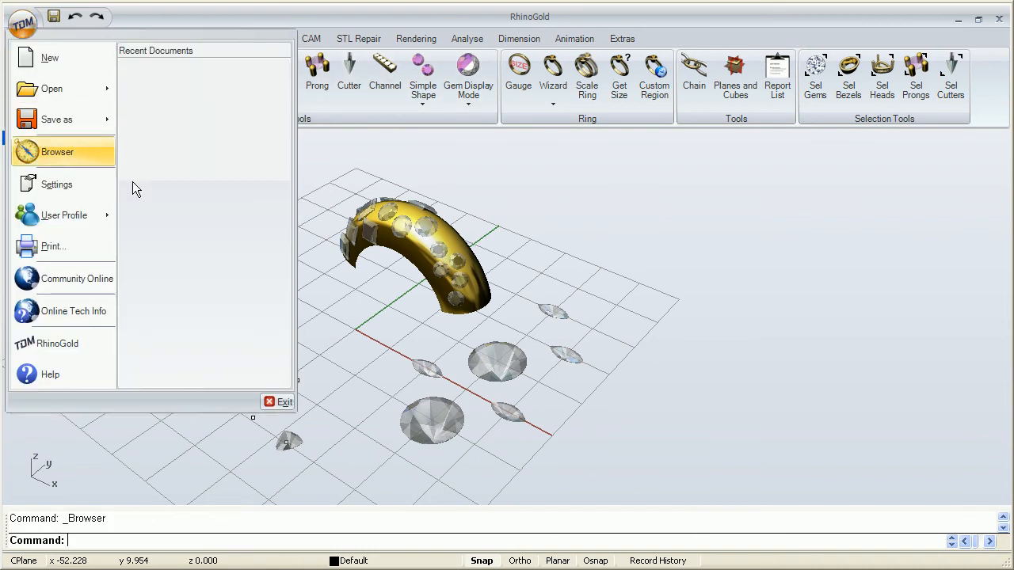
drag(1004, 314, 1003, 385)
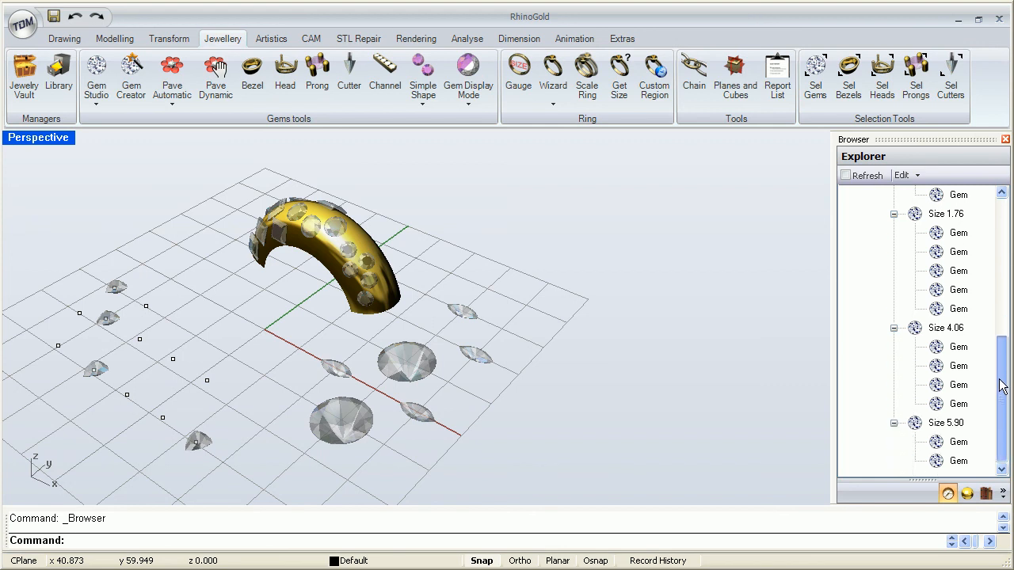
click(958, 442)
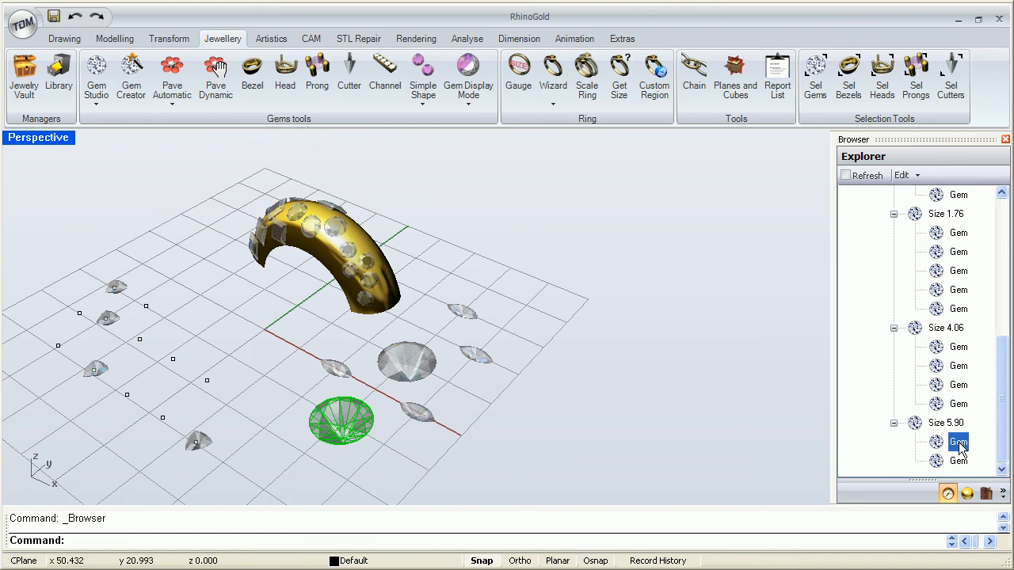
click(902, 175)
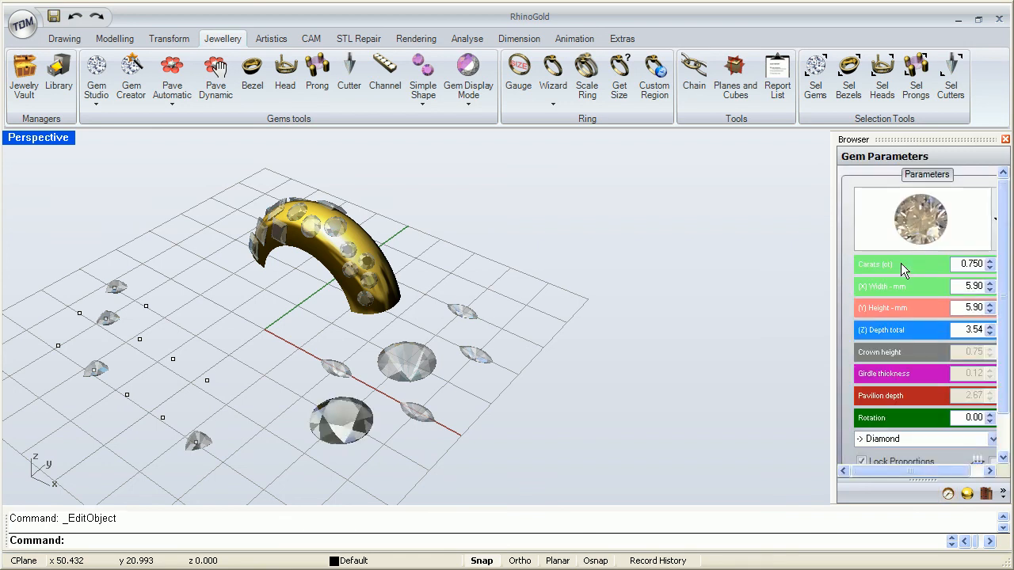
Change the gem's type to the square cut with cropped corners, set its weight to 0.5 carats and update it
click(994, 225)
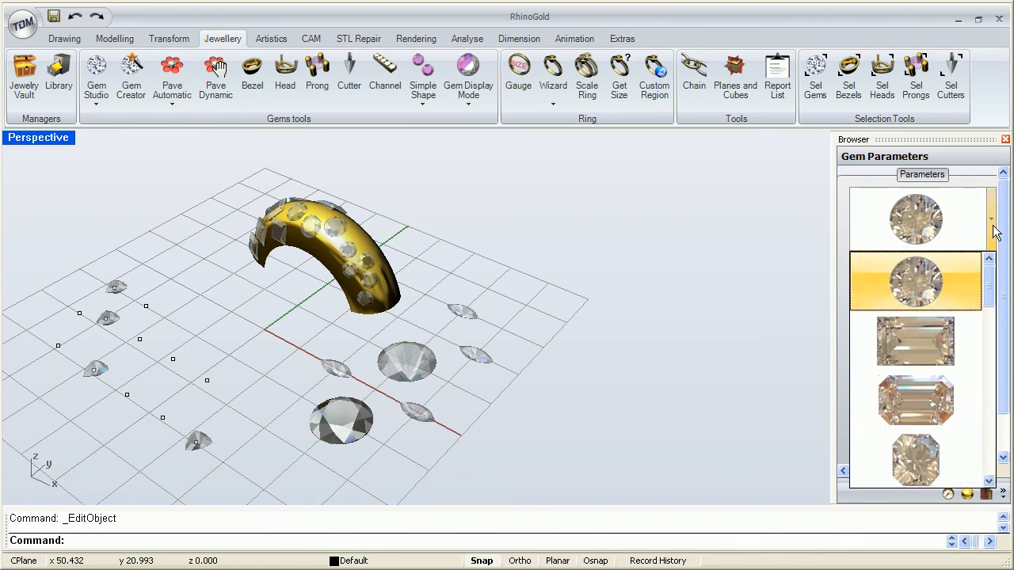
scroll(932, 373, down, 3)
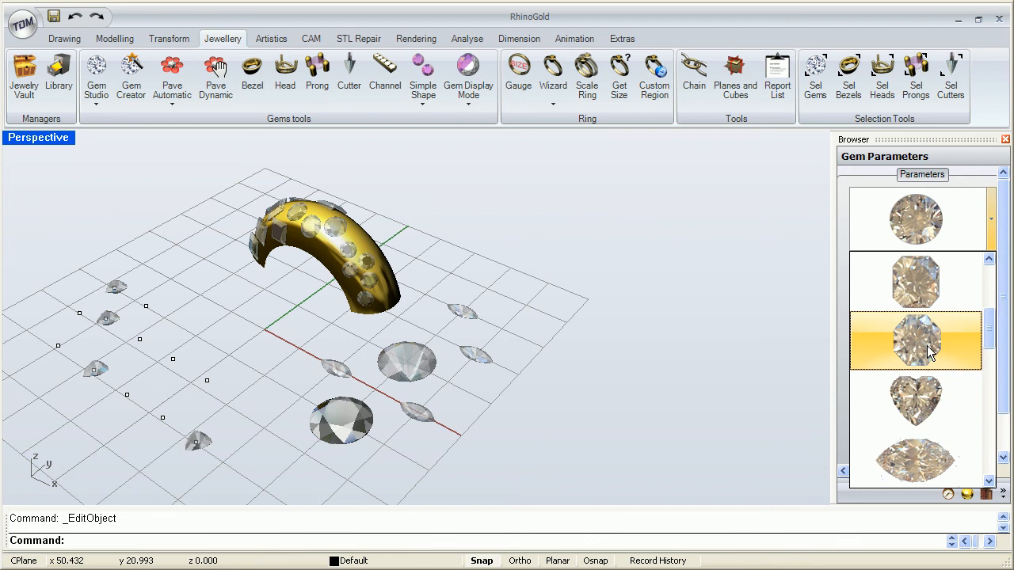
click(917, 289)
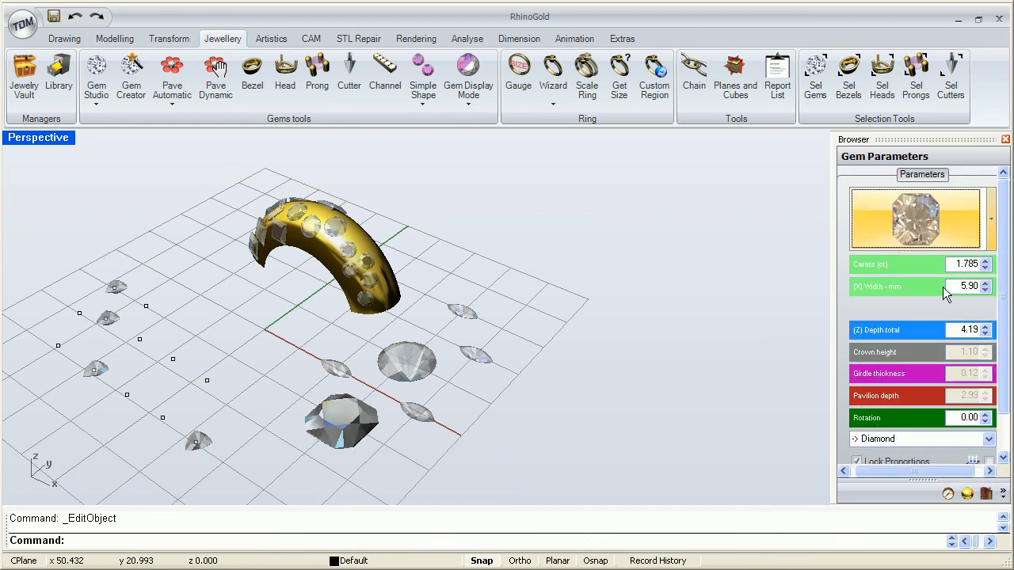
click(952, 265)
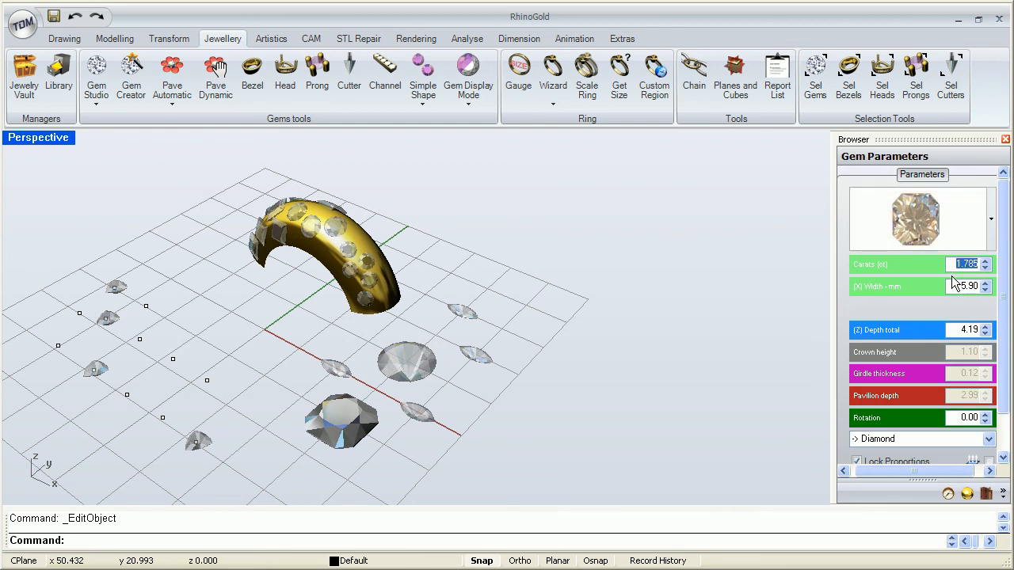
key(BackSpace)
text(.5)
click(957, 288)
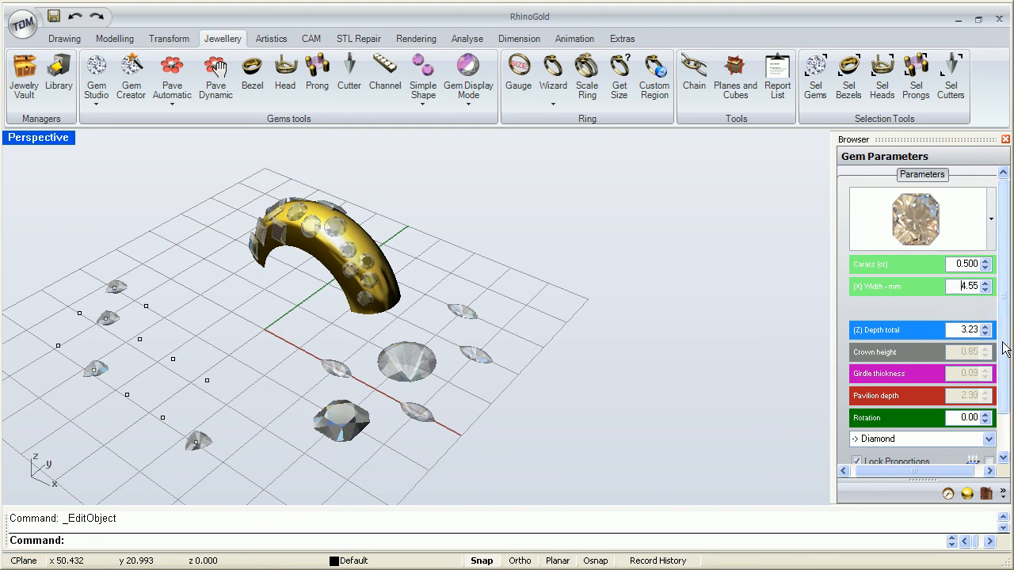
scroll(1000, 372, down, 2)
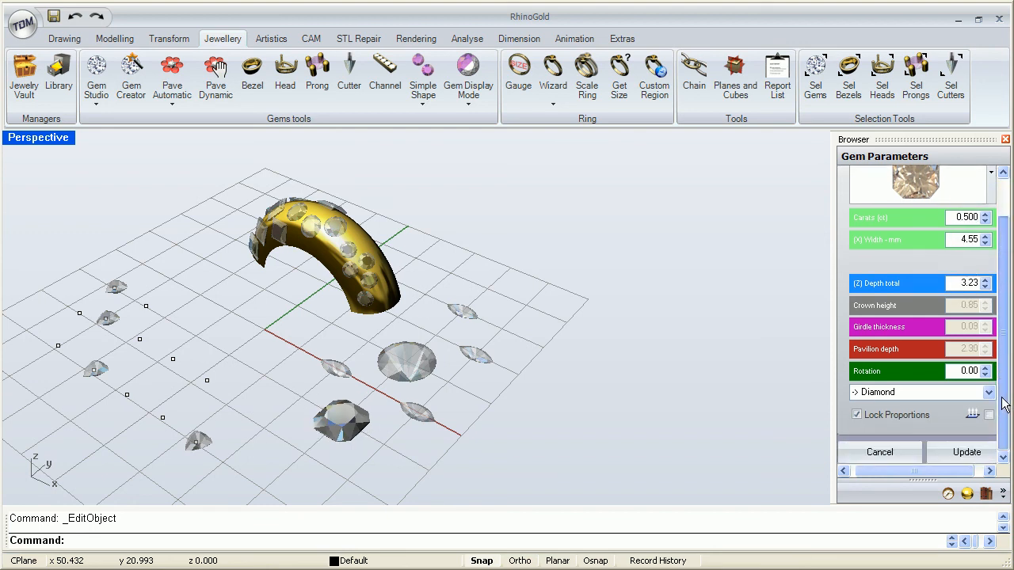
click(964, 451)
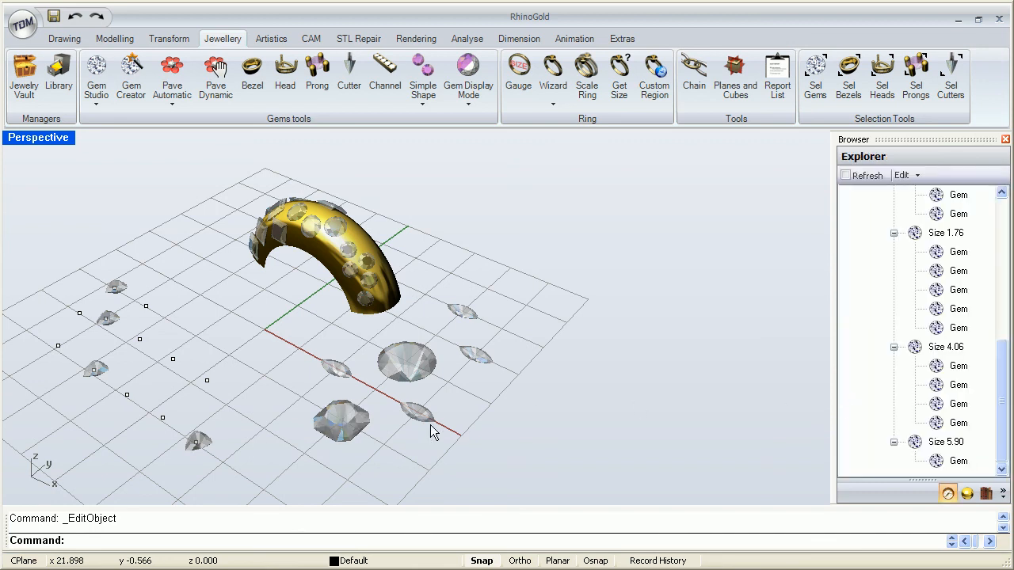
Examine the modified gem from several angles and look through the gems grouped by size in the Browser
right_drag(354, 453, 414, 419)
scroll(415, 414, up, 5)
scroll(440, 386, down, 8)
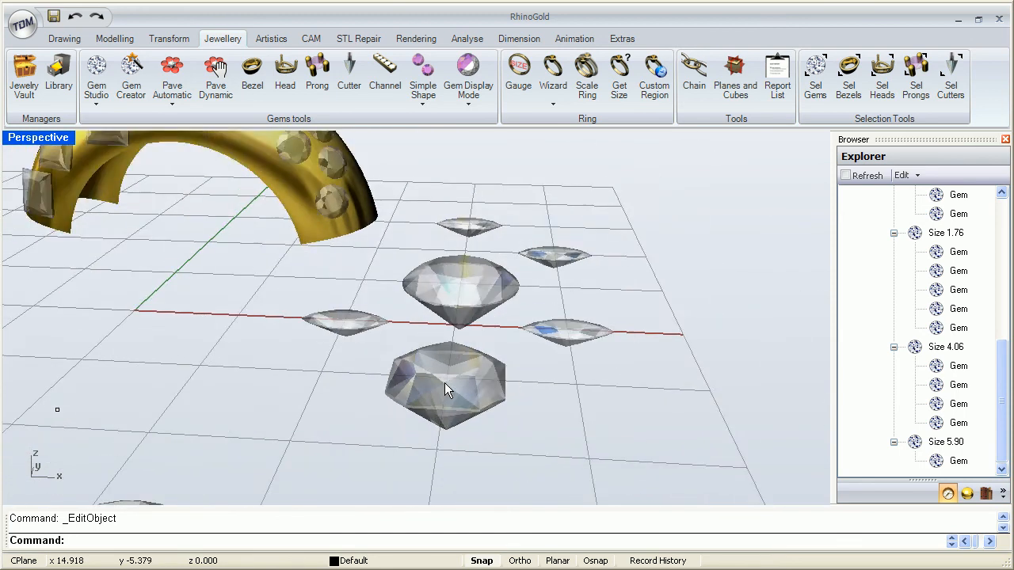
right_drag(512, 375, 332, 402)
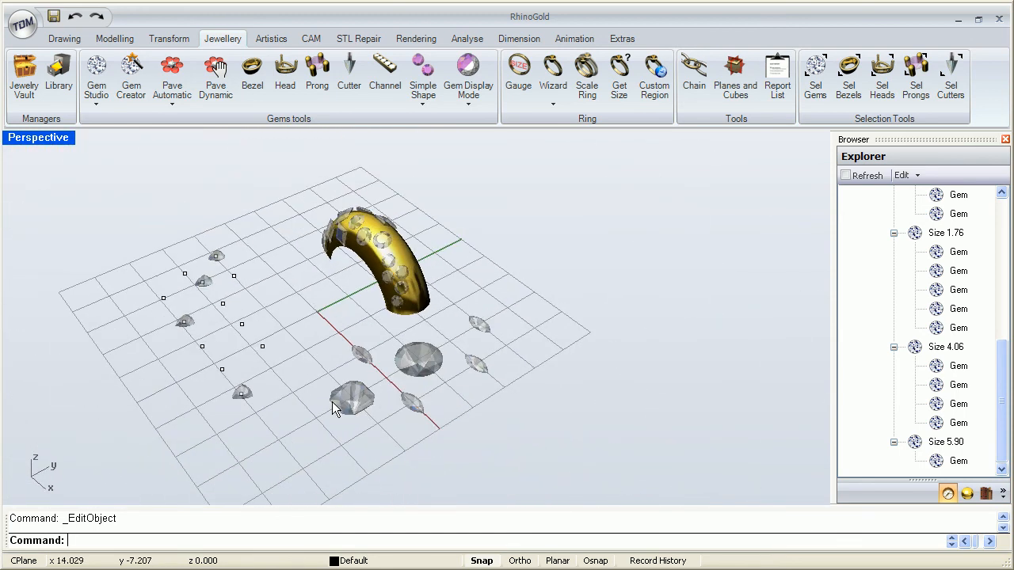
scroll(300, 373, up, 2)
right_drag(333, 354, 344, 348)
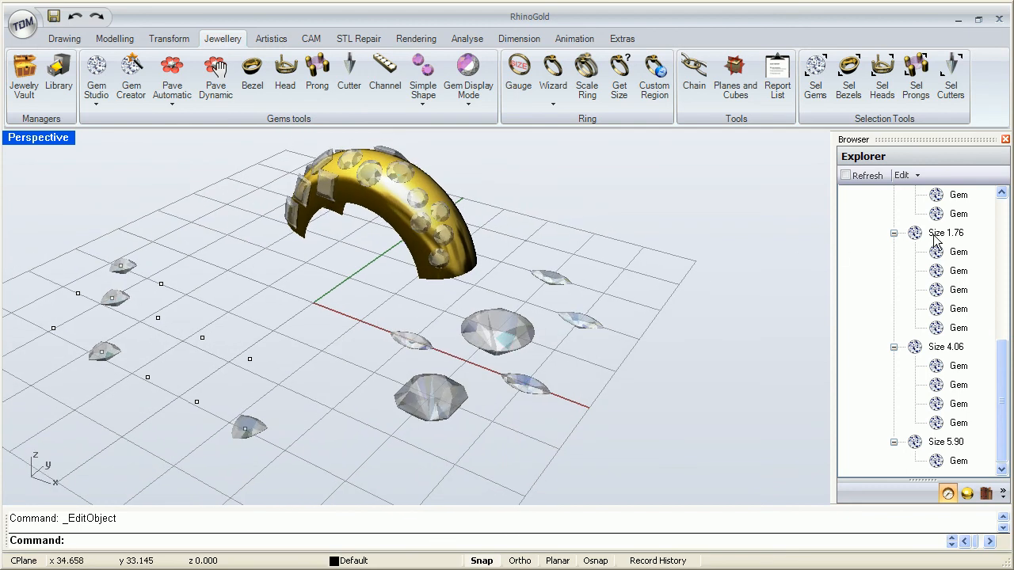
drag(1003, 396, 1003, 237)
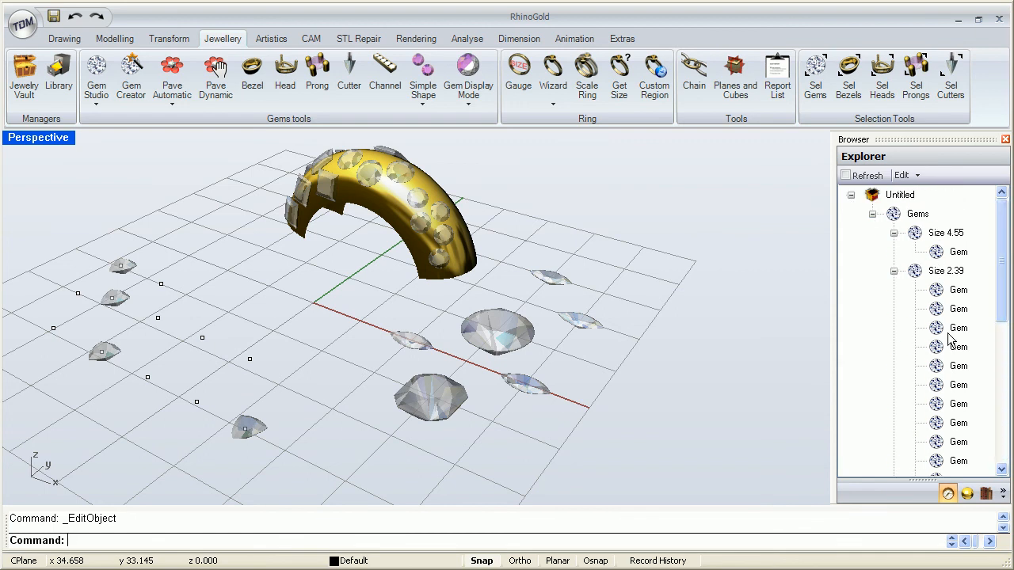
drag(1001, 279, 1001, 430)
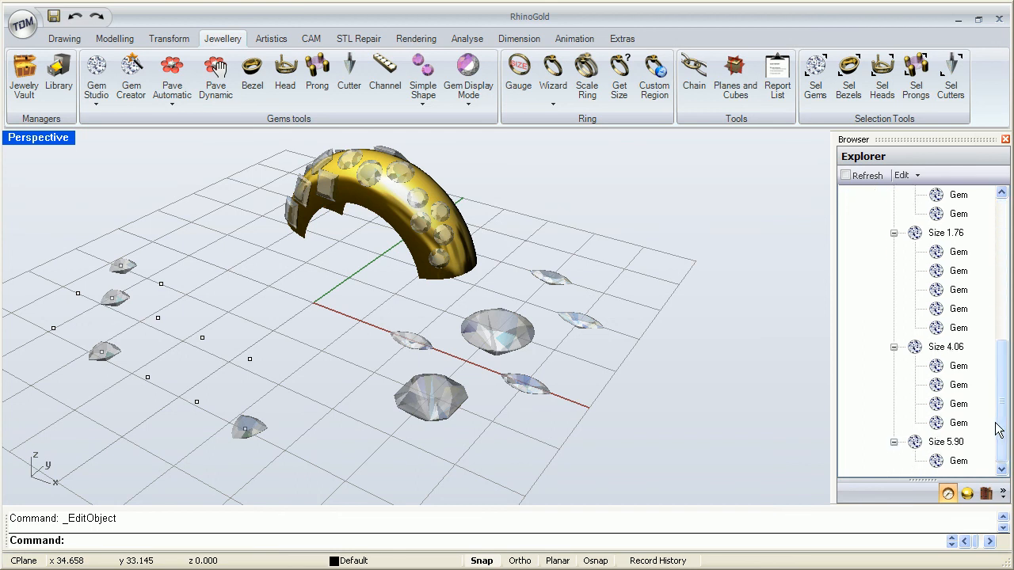